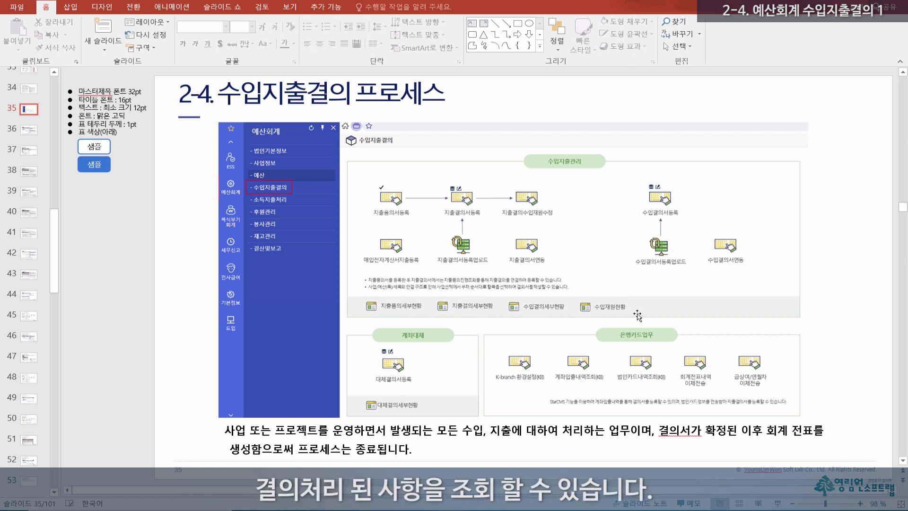
Step: Review slides 36 to 42 explaining expenditure resolution registration, payment and card history lookups, and income resolutions, returning to slide 41
left_click(34, 132)
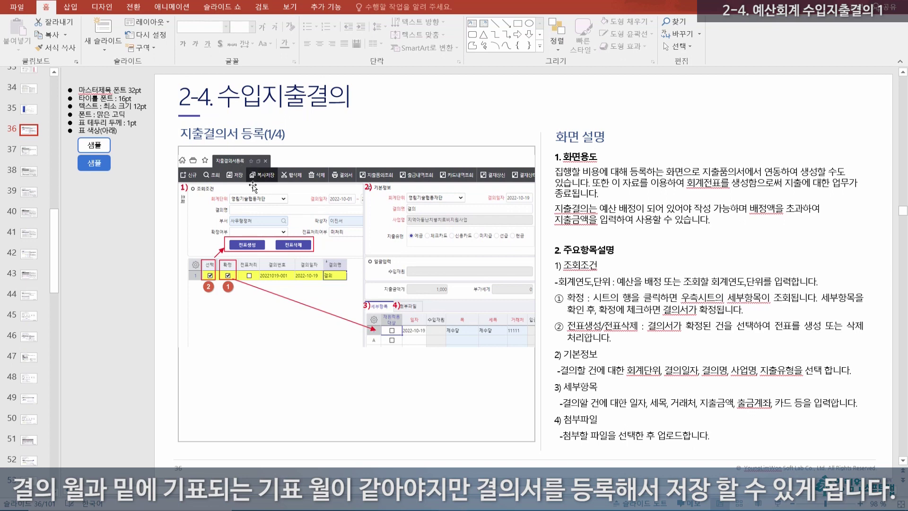
left_click(28, 151)
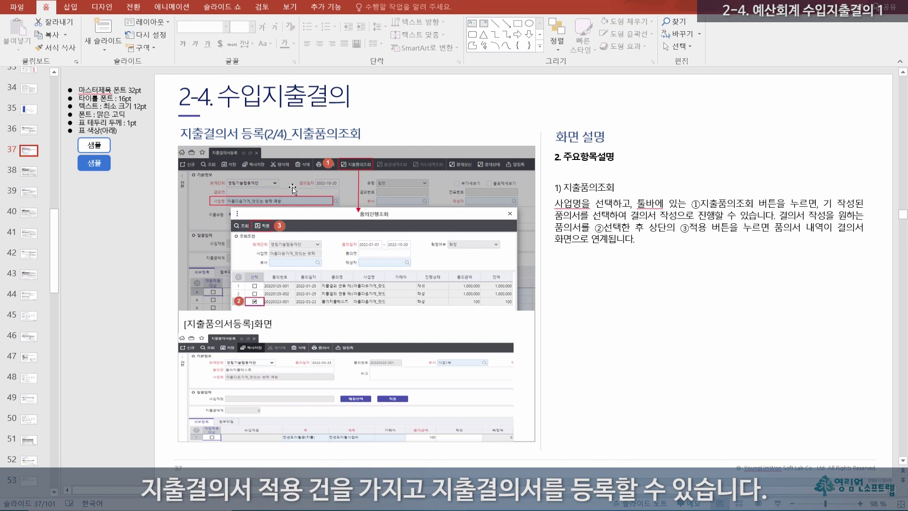
left_click(28, 173)
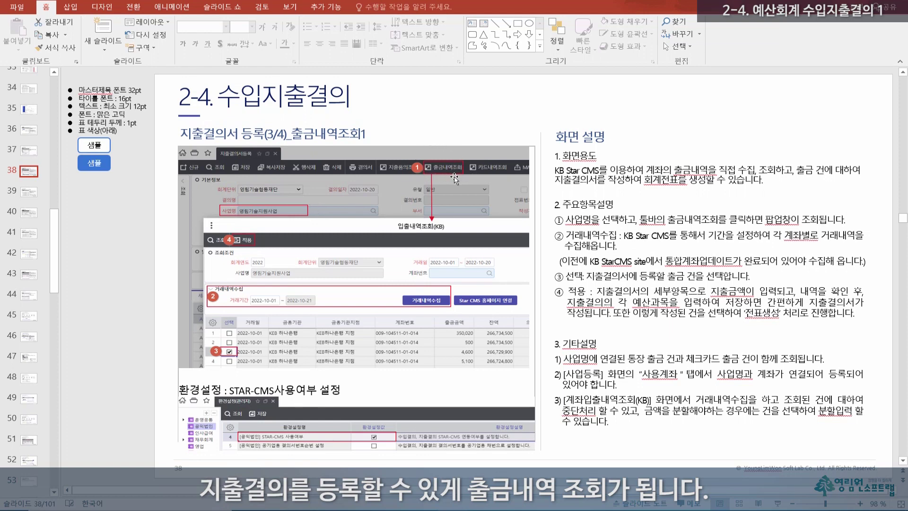
left_click(37, 195)
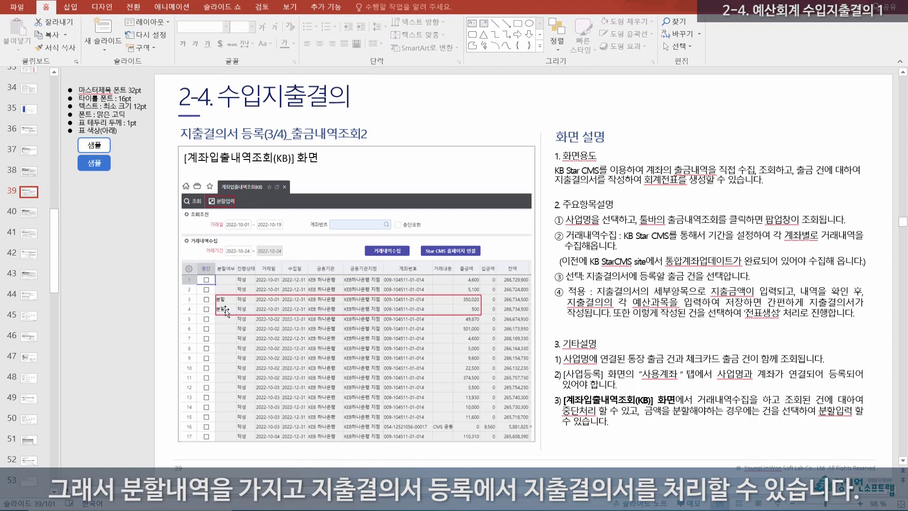
left_click(32, 216)
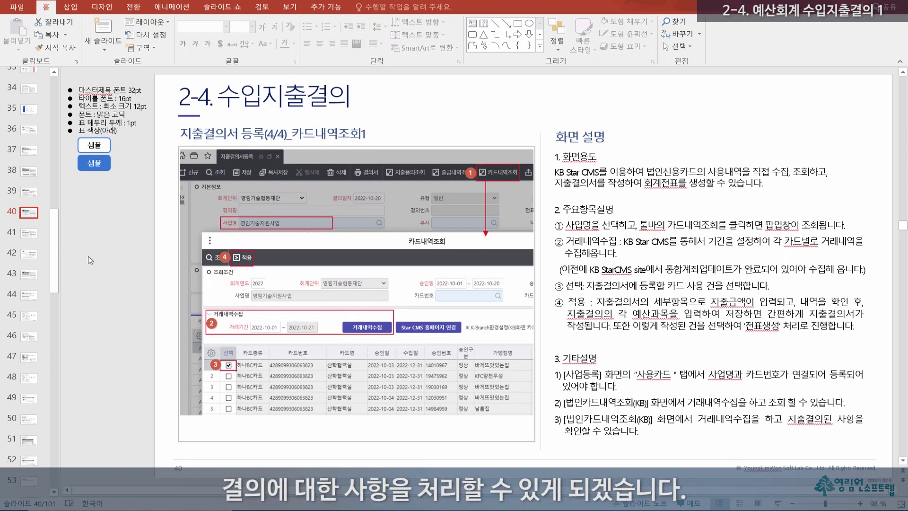
left_click(26, 235)
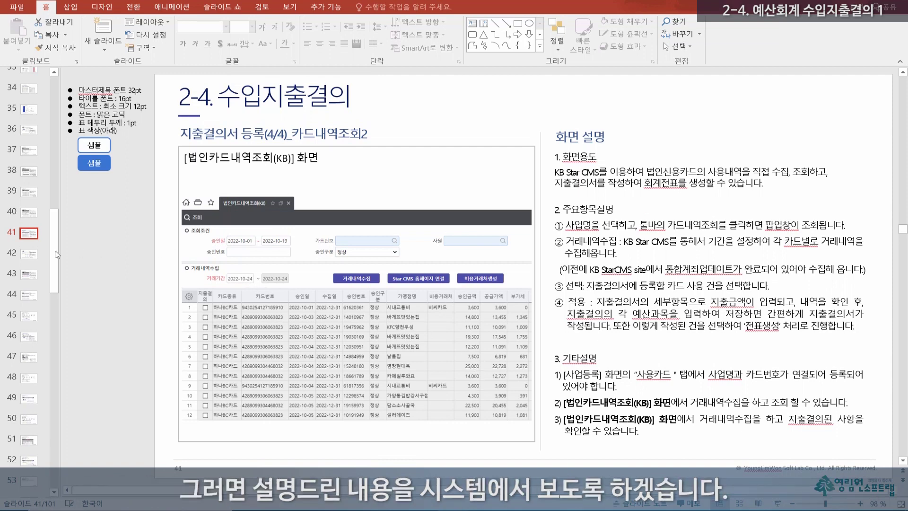
left_click(25, 256)
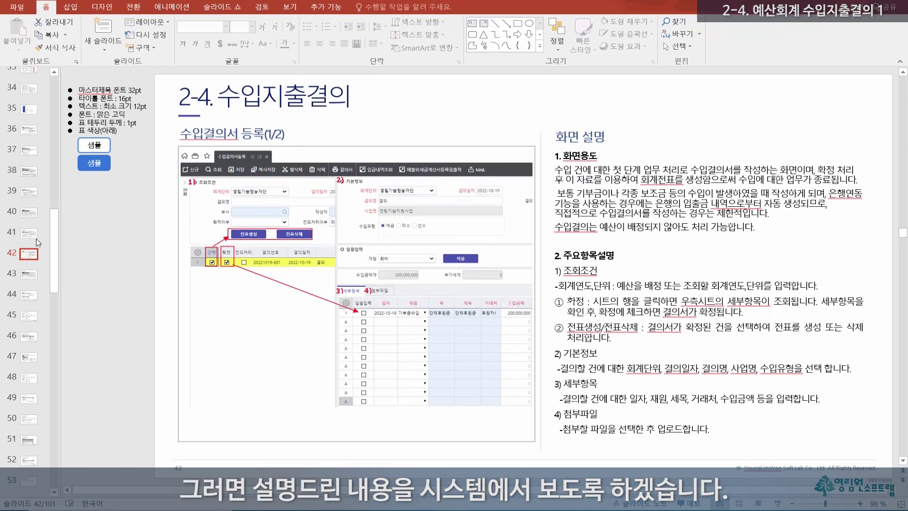
left_click(29, 235)
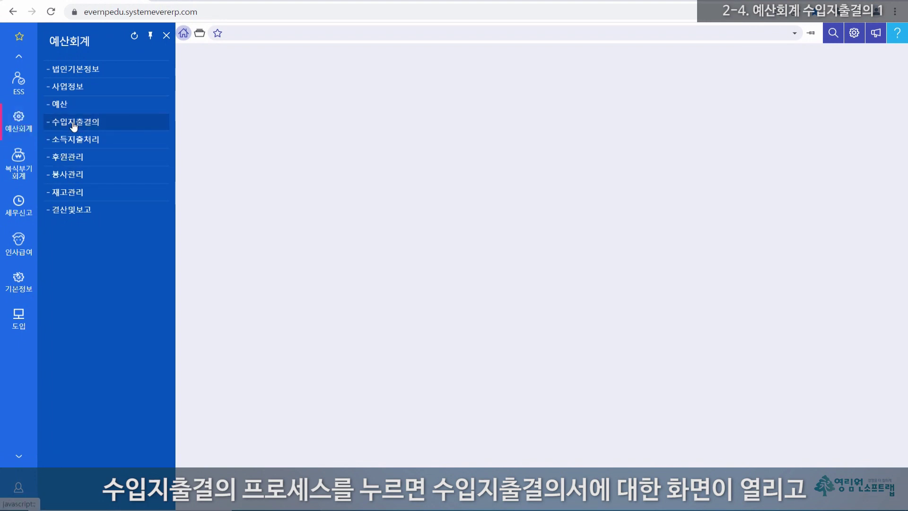
Step: Switch to the SystemEver ERP and open the 지출결의서등록 screen from the 수입지출결의 process map in 예산회계
left_click(74, 123)
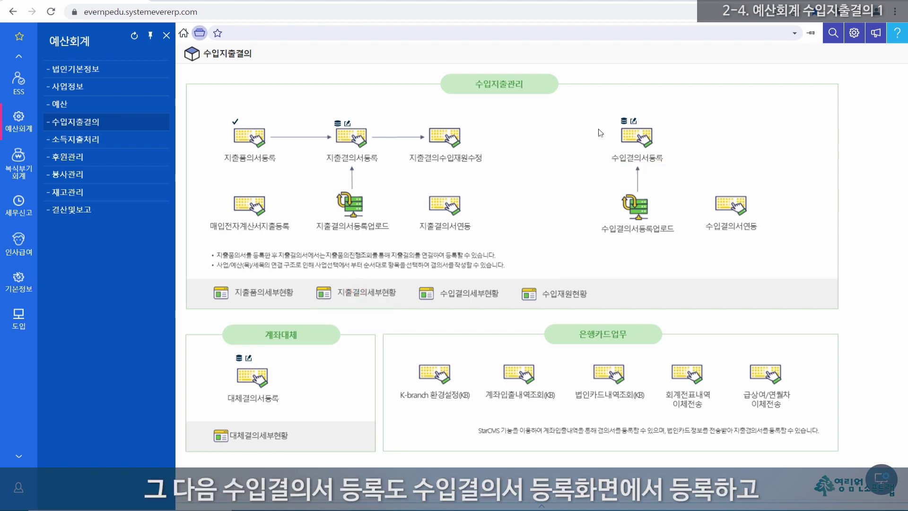
left_click(638, 142)
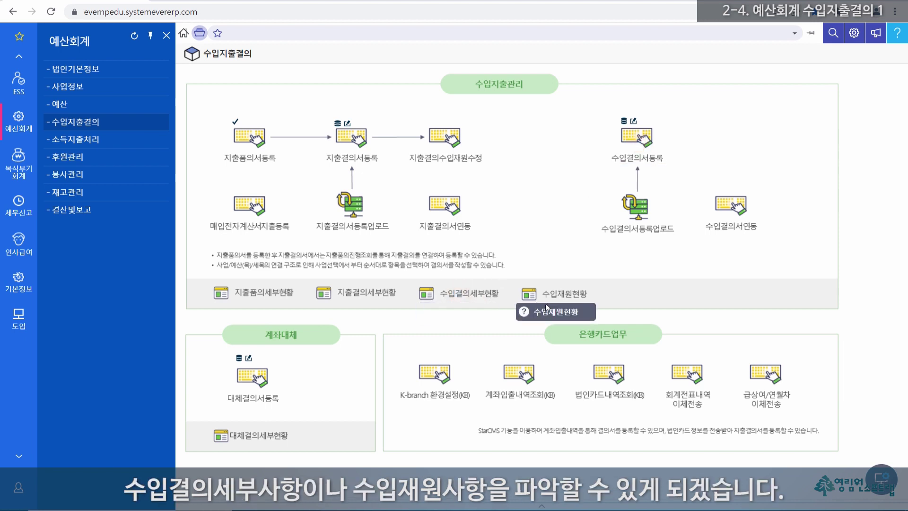
left_click(556, 293)
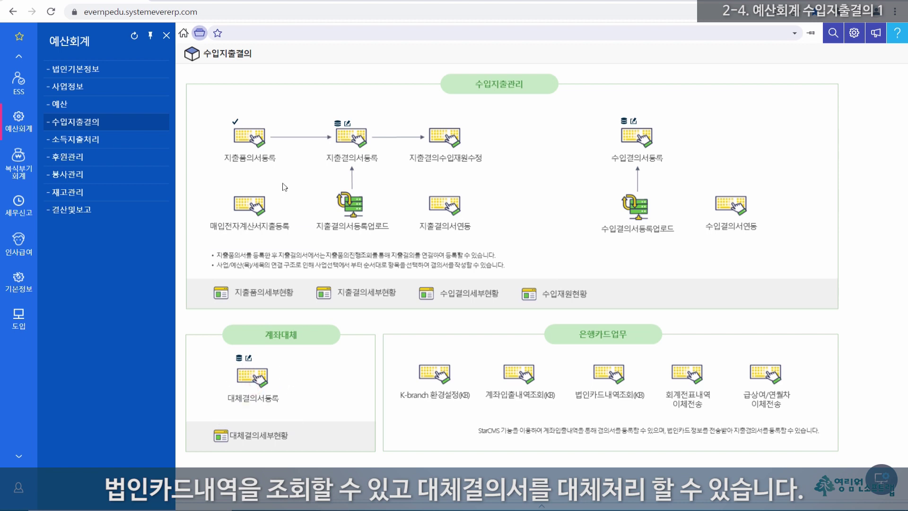
left_click(350, 139)
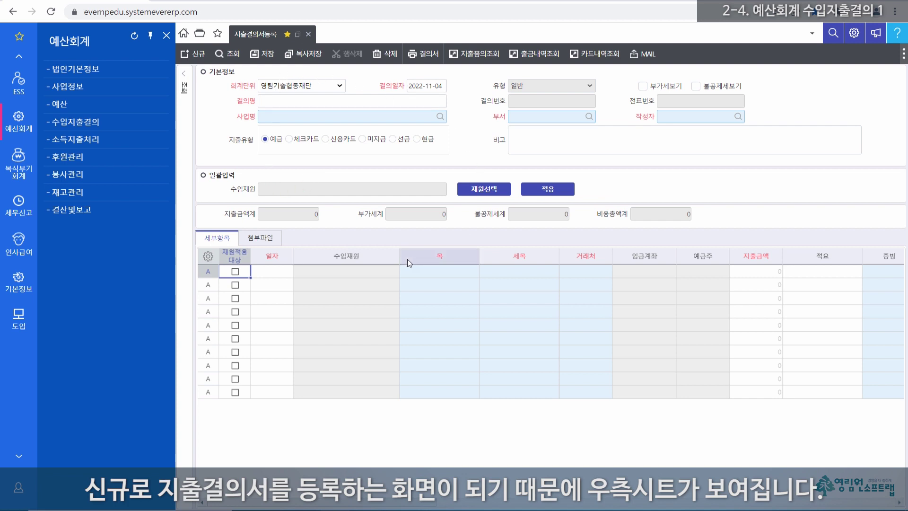
Step: Expand and collapse the 조회조건 pane, and start a new expenditure resolution
left_click(185, 88)
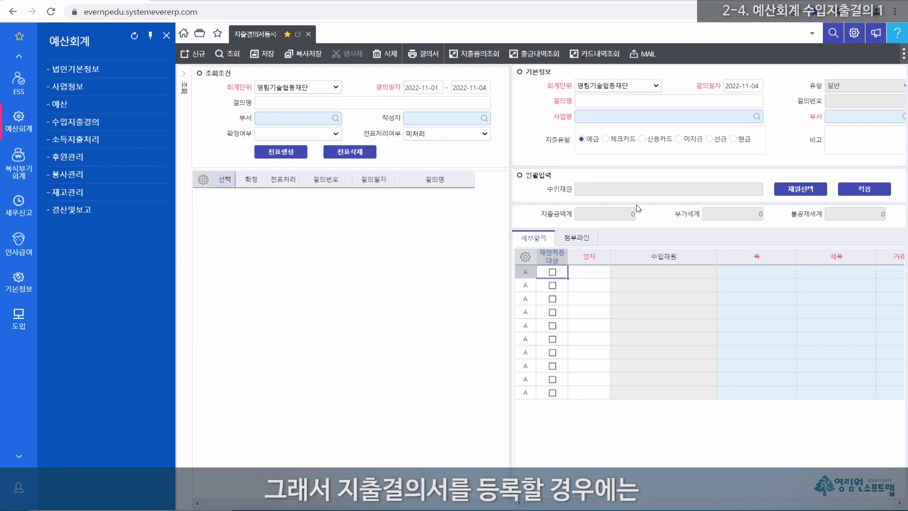
left_click(184, 75)
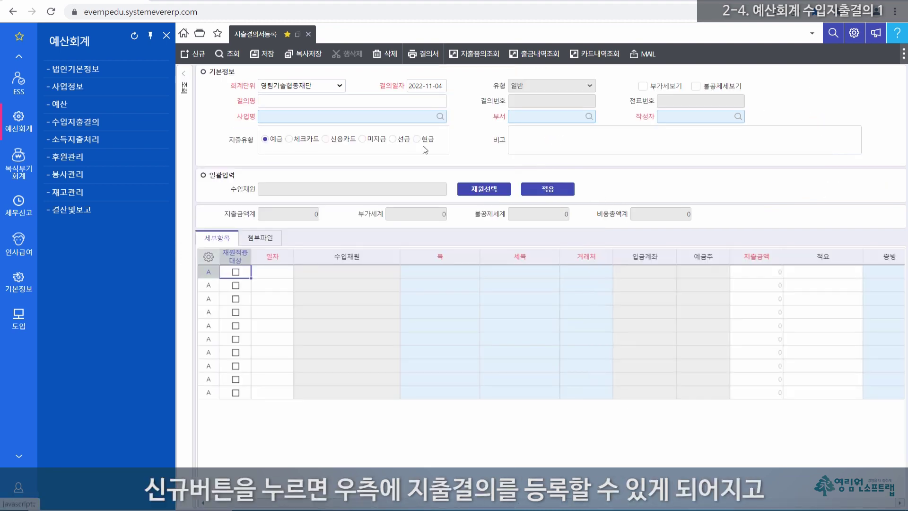
left_click(199, 56)
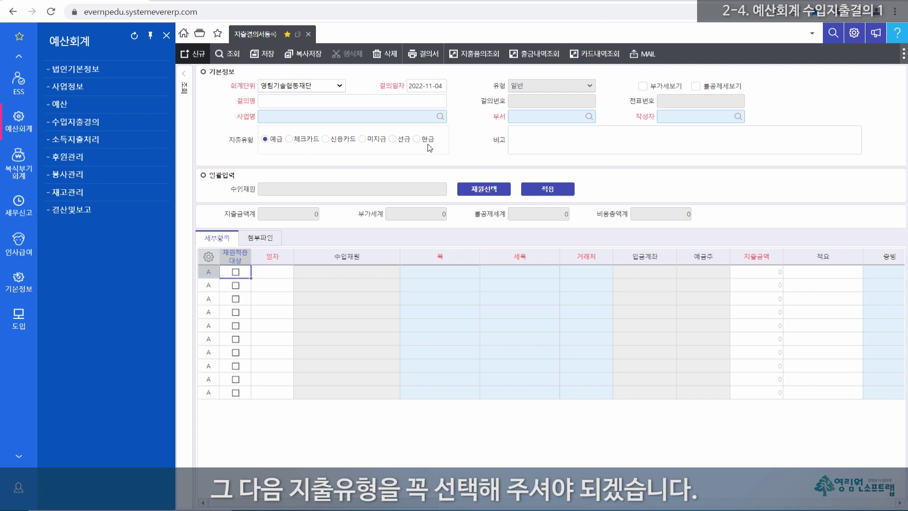
Step: Compare the 세부항목 sheet columns for the 체크카드, 예금 and 신용카드 expenditure types, highlighting the 출금계좌 and 카드 columns
left_click(289, 139)
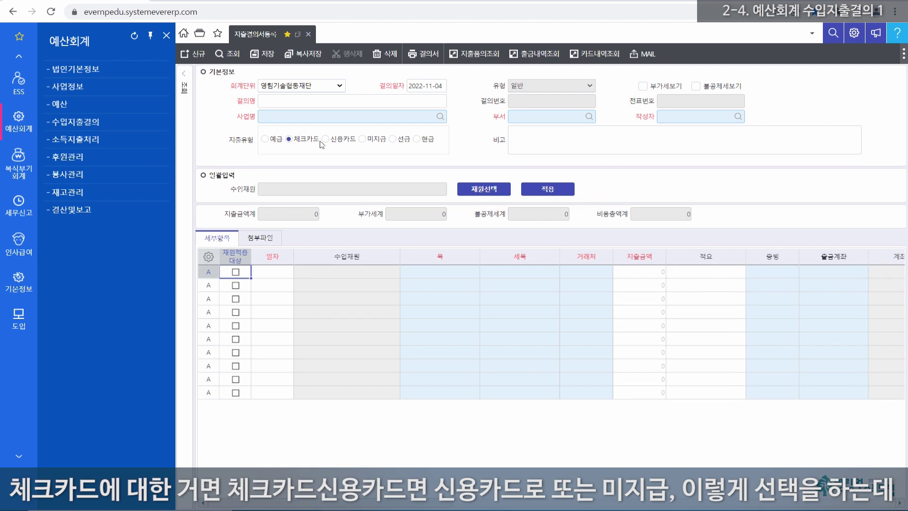
left_click(363, 140)
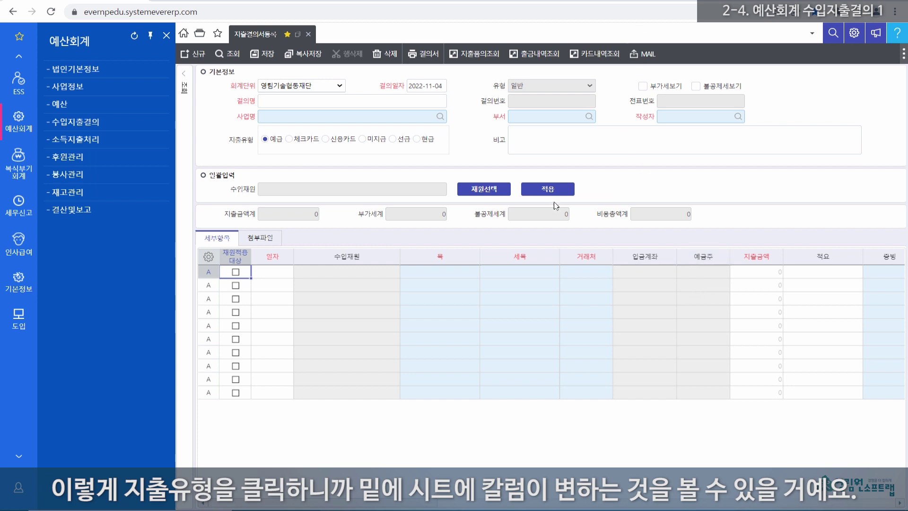
left_click_drag(364, 507, 469, 503)
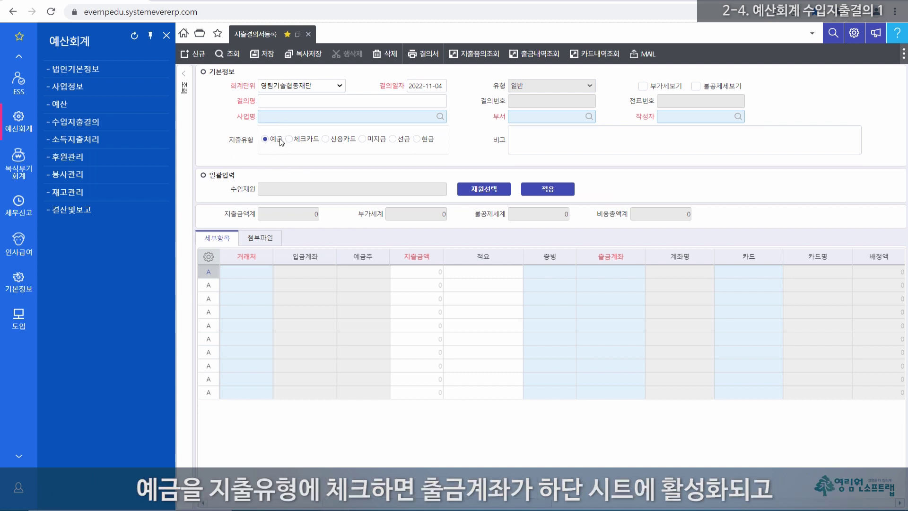
left_click(613, 257)
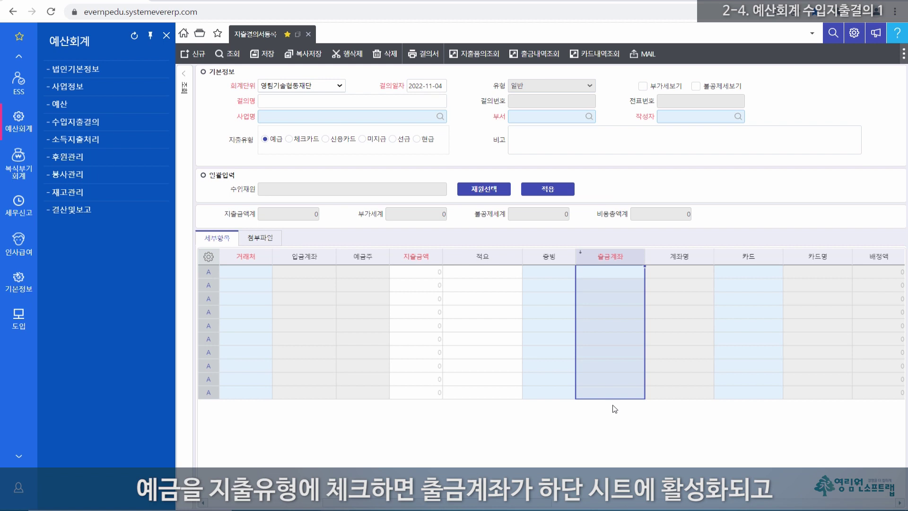
left_click(288, 140)
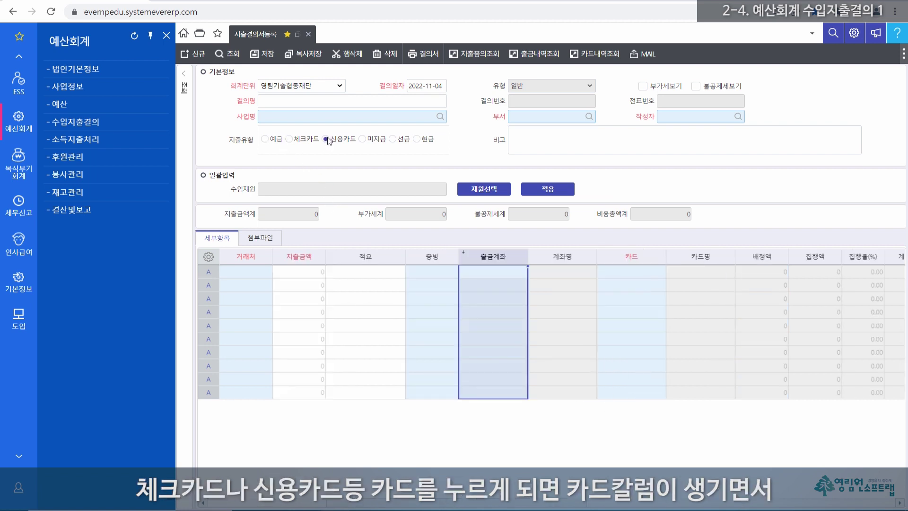
left_click(635, 254)
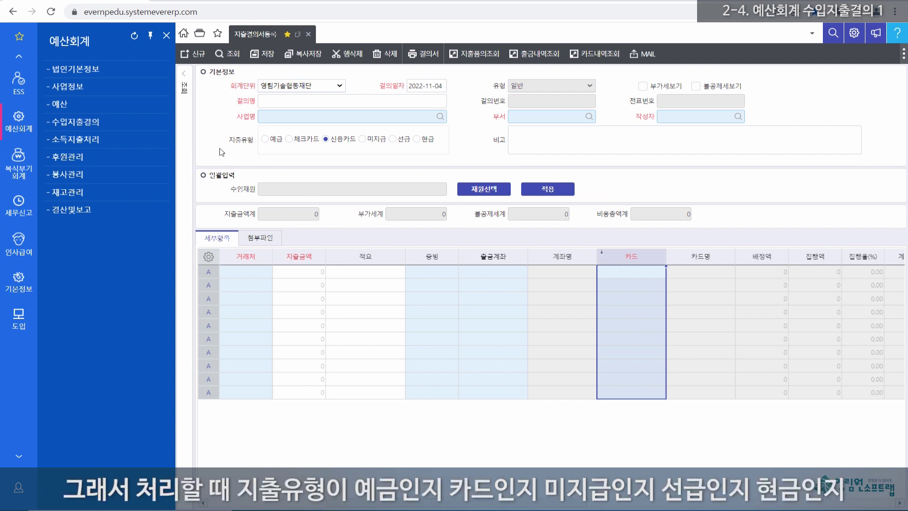
Step: Try the 체크카드, 신용카드, 선급 and 현금 expenditure types and set 지출유형 back to 예금
left_click(264, 140)
left_click(289, 139)
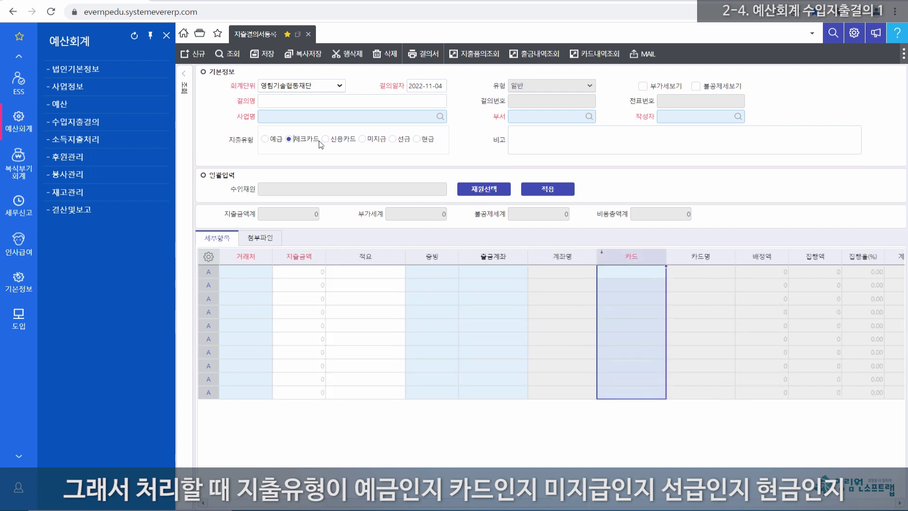
left_click(326, 139)
left_click(393, 139)
left_click(417, 139)
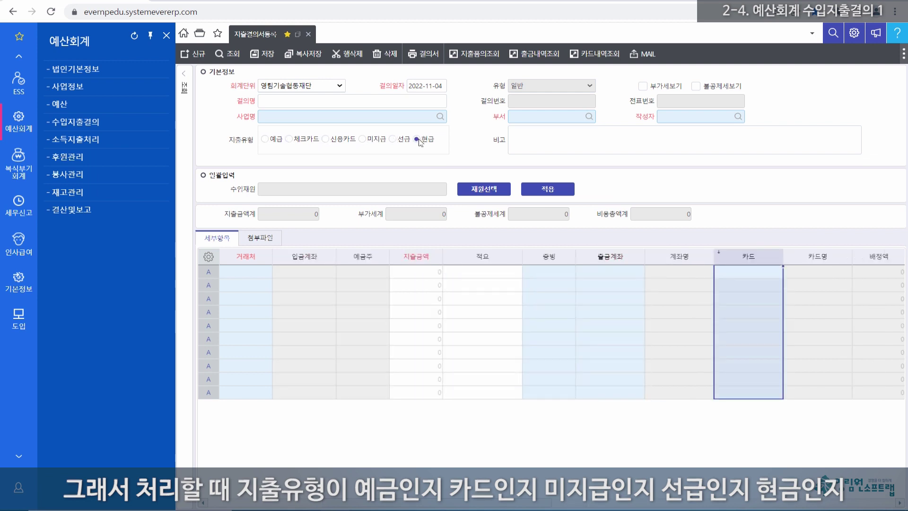
left_click(265, 140)
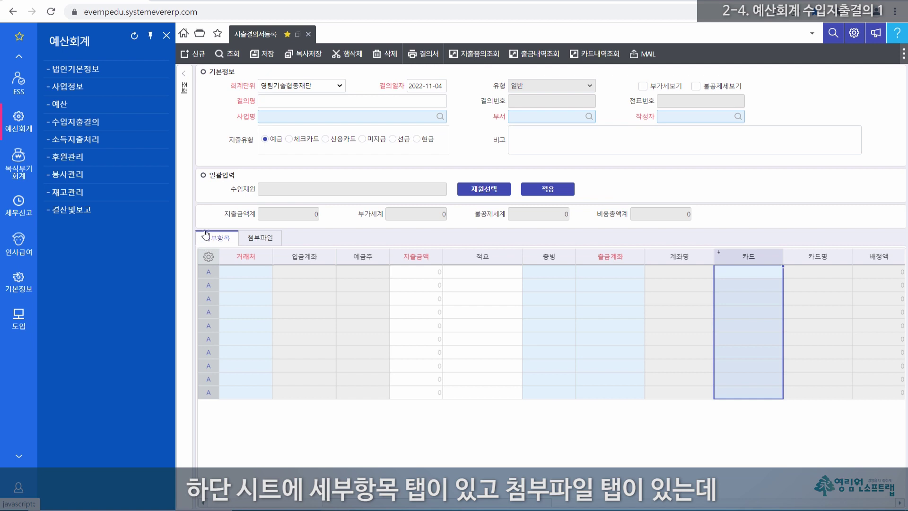
Step: View the 첨부파일 area, return to 세부항목 and highlight the first five rows from 거래처 onward
left_click(259, 242)
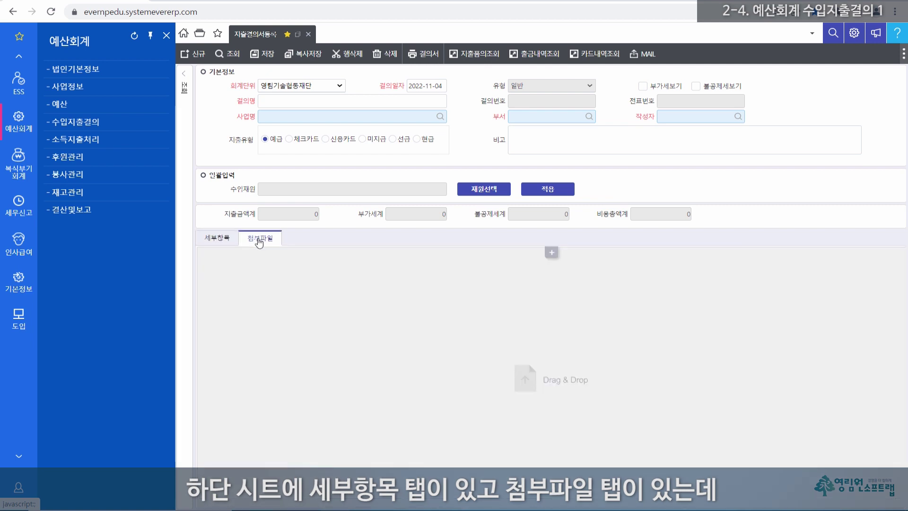
left_click(218, 240)
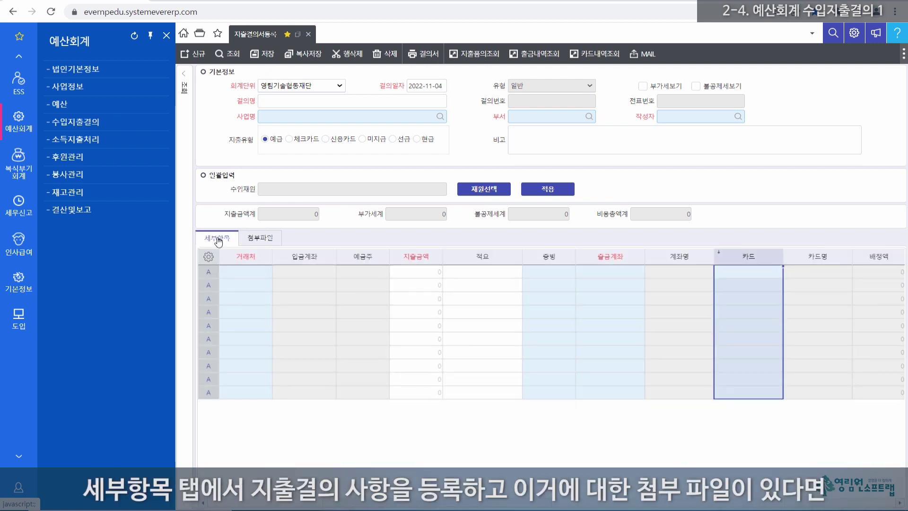
left_click_drag(246, 272, 875, 331)
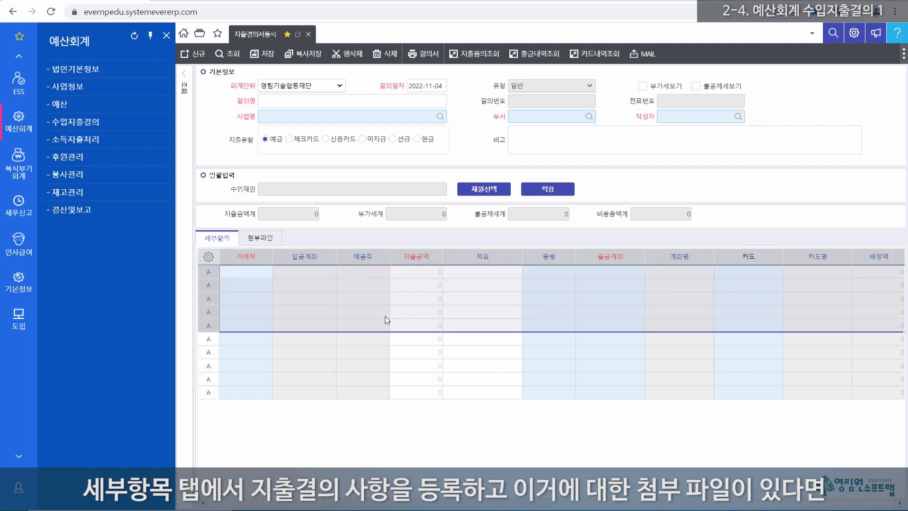
Step: Open the file chooser for adding an attachment to the resolution, cancel it and return to the 세부항목 sheet
left_click(258, 239)
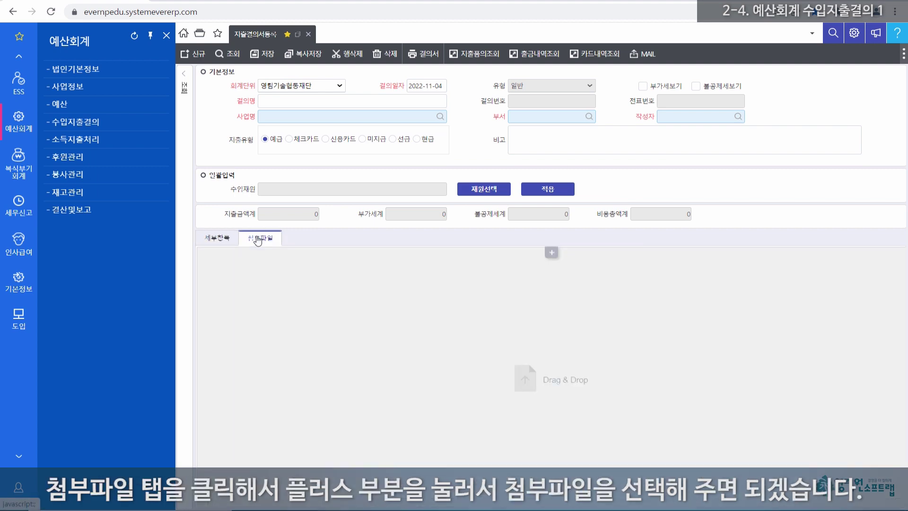
left_click(551, 253)
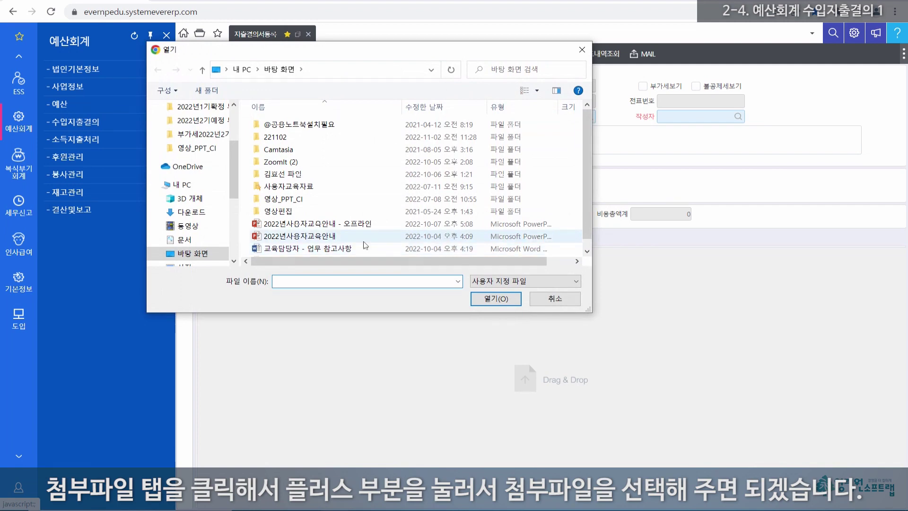
left_click(582, 50)
left_click(216, 240)
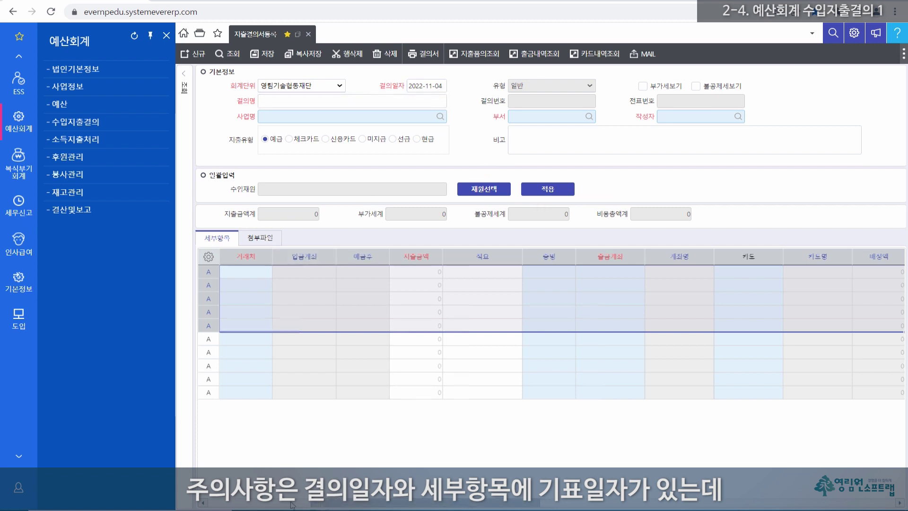
Step: Highlight the 일자 column and the first detail row, and expand the 조회조건 pane
left_click(272, 263)
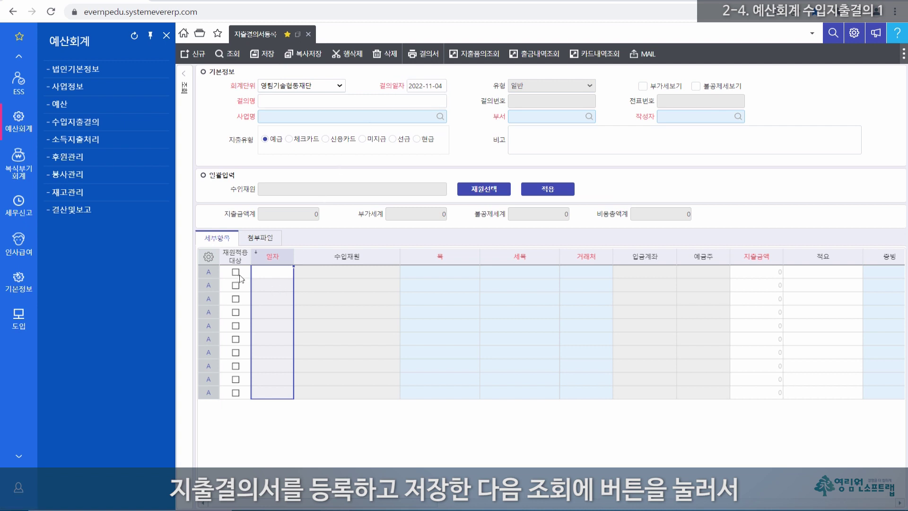
left_click(210, 272)
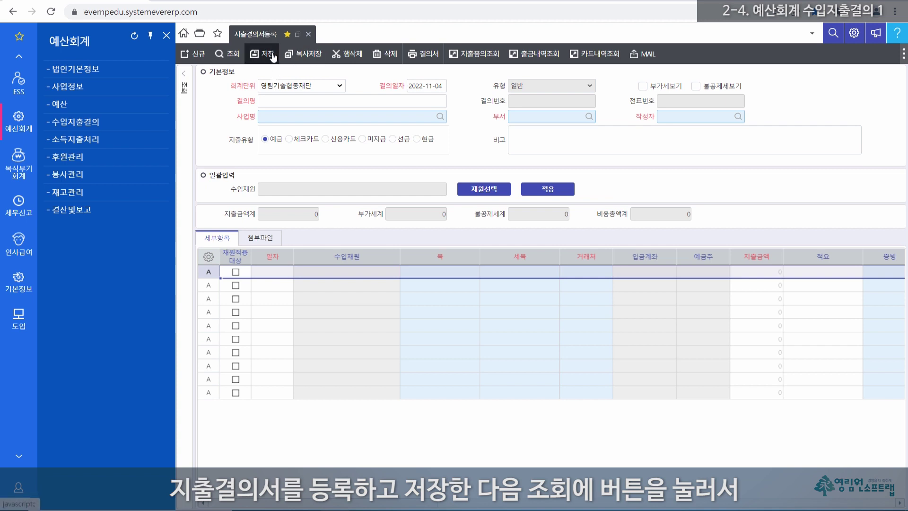
left_click(185, 84)
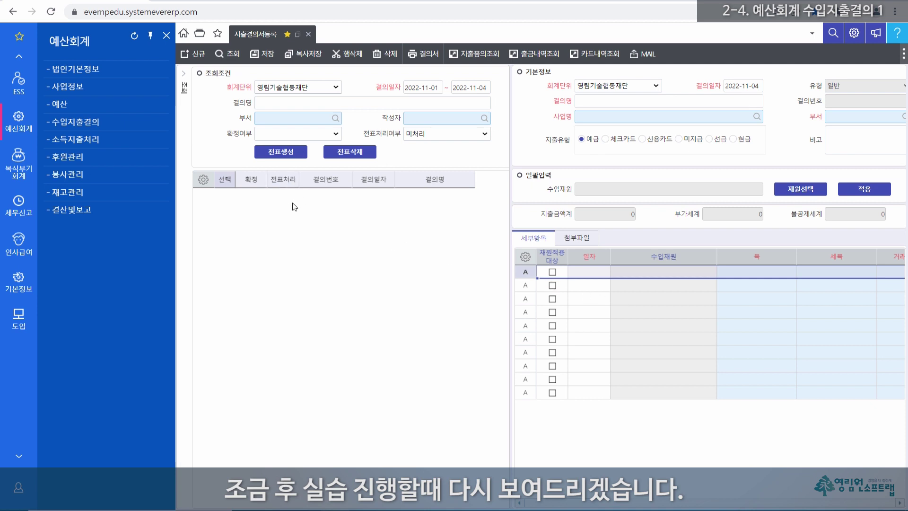
Step: Return to the 수입지출결의 process map and reopen the 지출결의서등록 screen
left_click(199, 33)
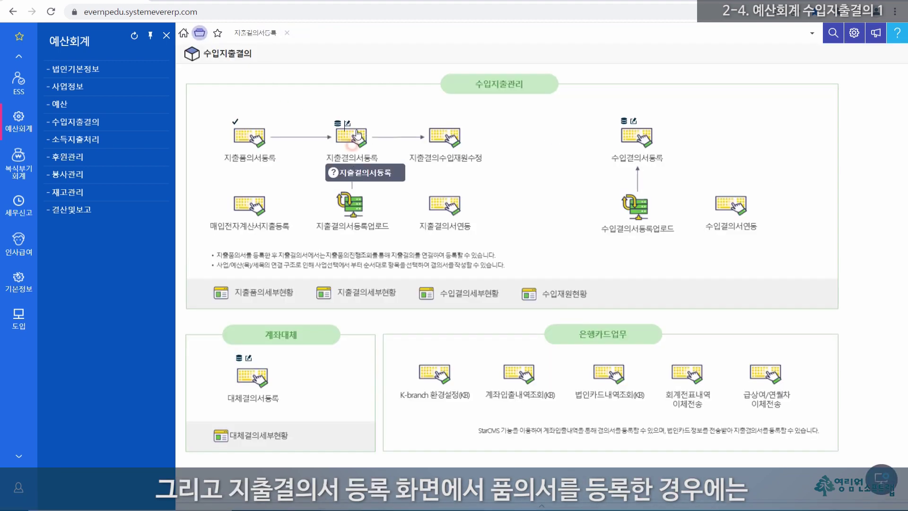
left_click(356, 137)
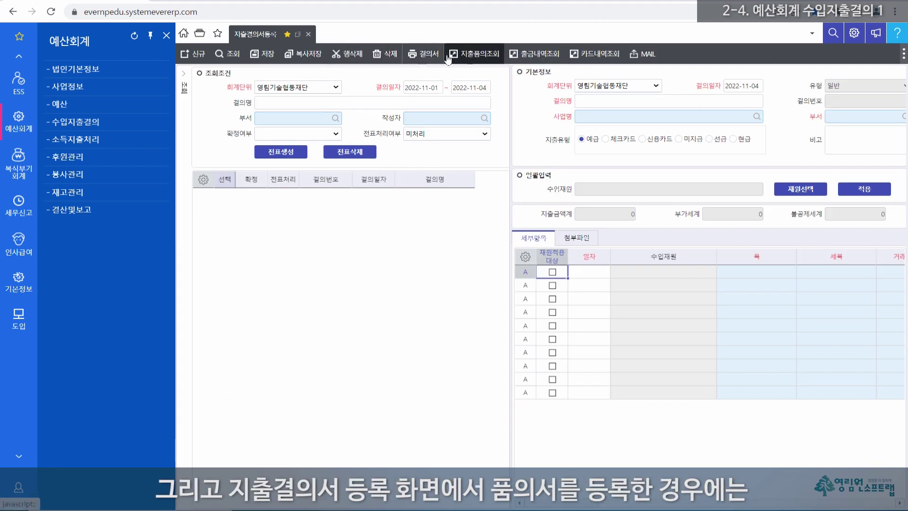
Step: Reopen 지출결의서등록 from the process map and try to run 지출품의조회 without a 사업명
left_click(208, 34)
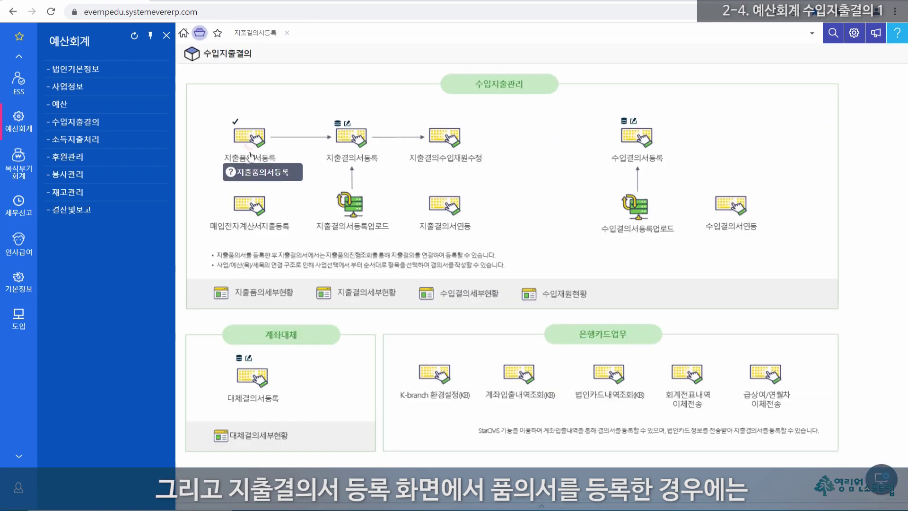
left_click(351, 141)
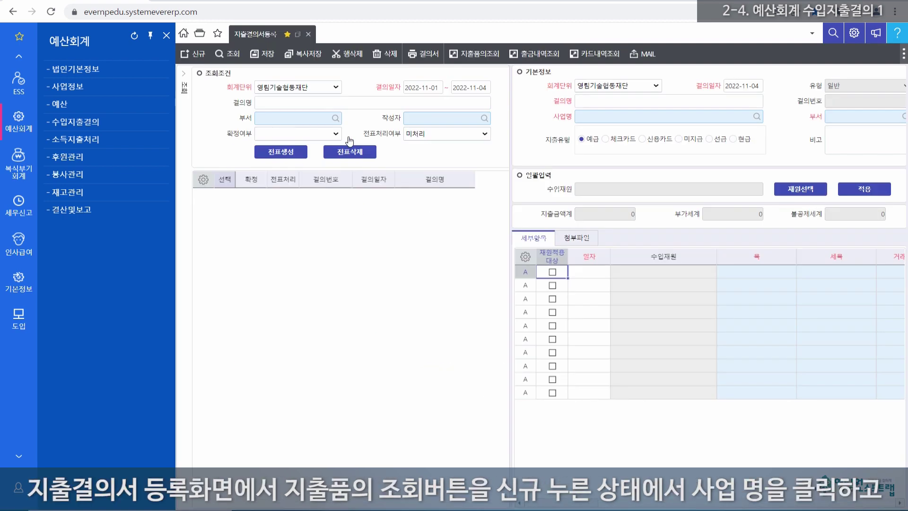
left_click(474, 55)
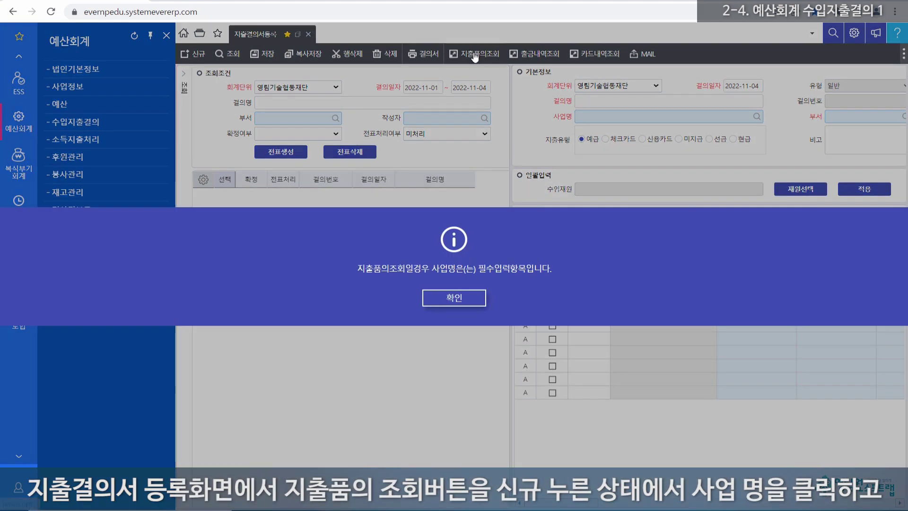
left_click(440, 303)
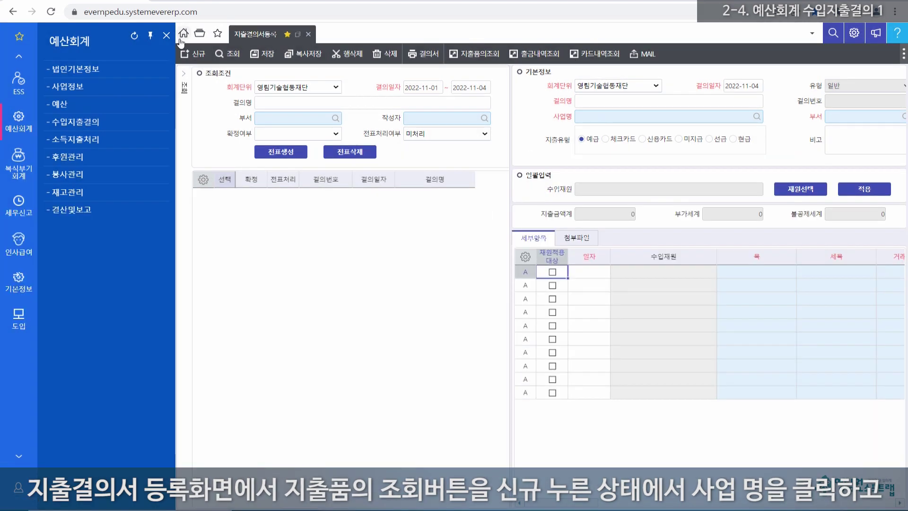
Step: Start a new expenditure resolution and set its 사업명 to 영림기술지원사업
left_click(193, 54)
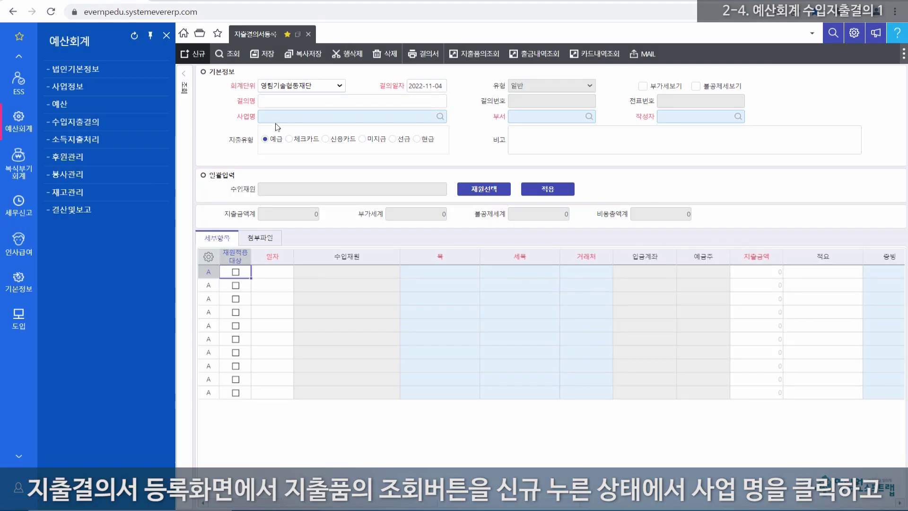
left_click(280, 116)
double_click(280, 117)
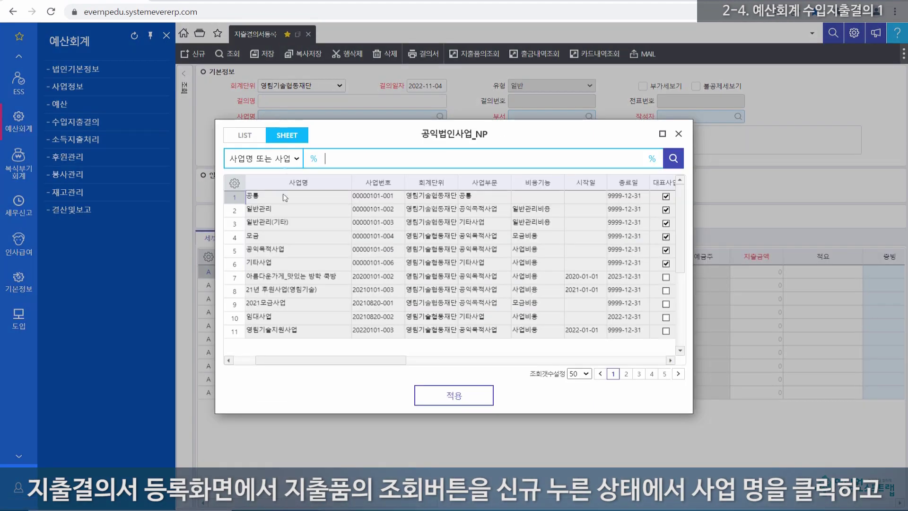
double_click(285, 329)
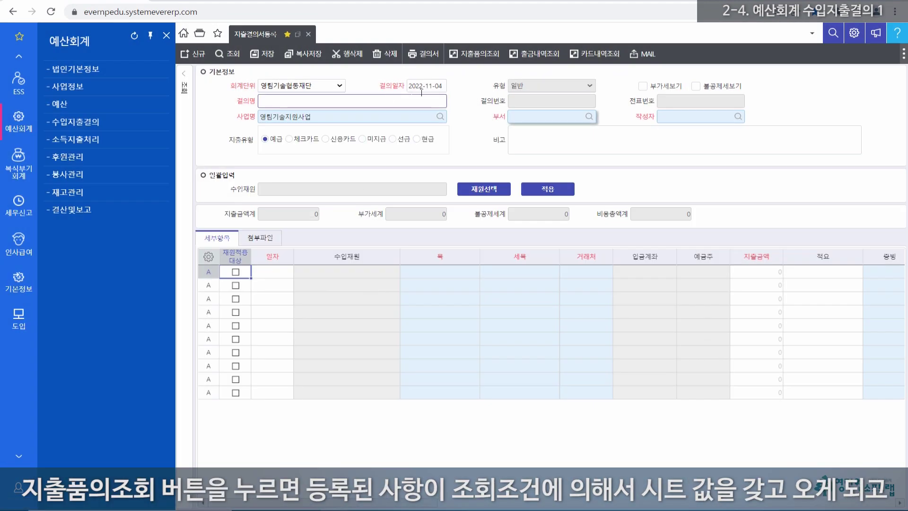
Step: Query the expenditure proposals for the selected project through 지출품의조회 and close the 품의진행조회 popup
left_click(477, 56)
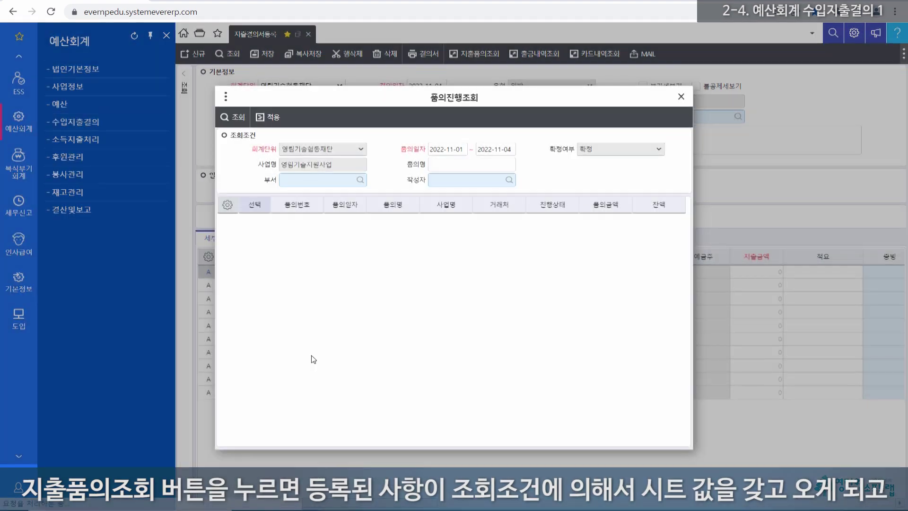
left_click(237, 118)
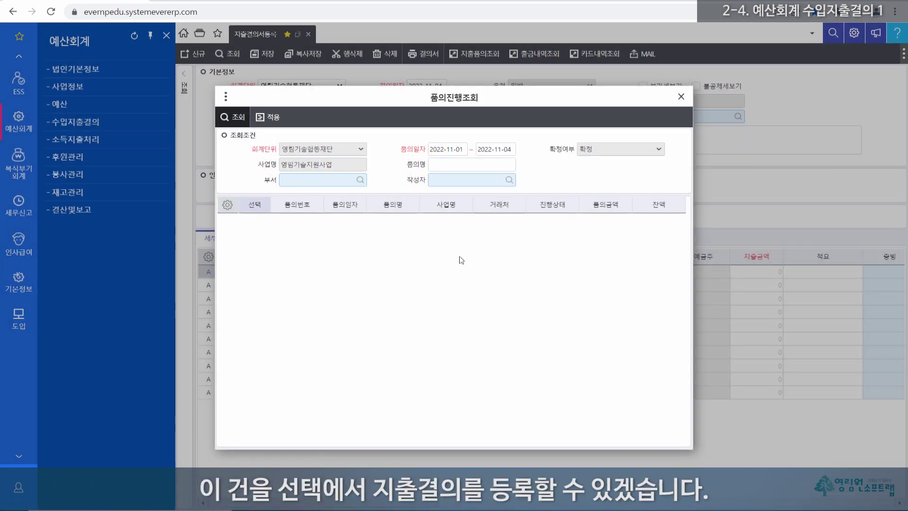
left_click(681, 97)
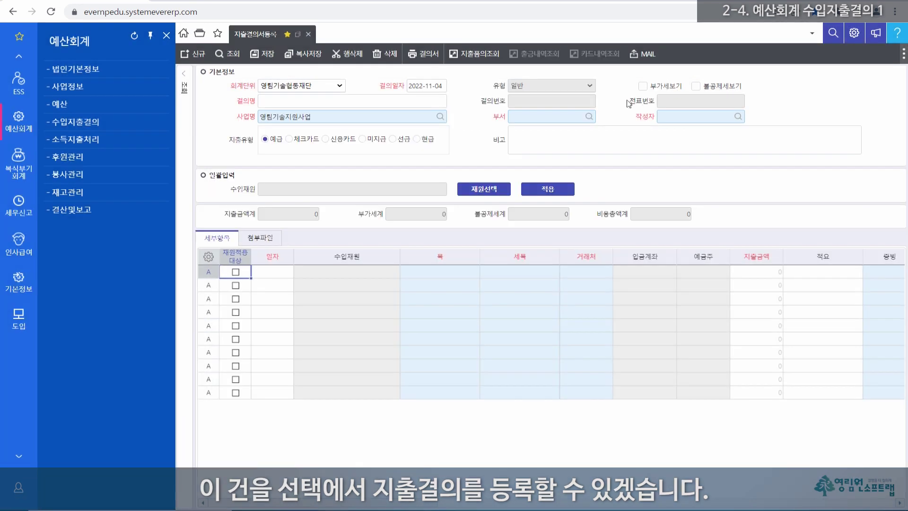
Step: Reselect 영림기술지원사업 as the 사업명, view its 출금내역조회 popup and close it
left_click(290, 115)
left_click(277, 113)
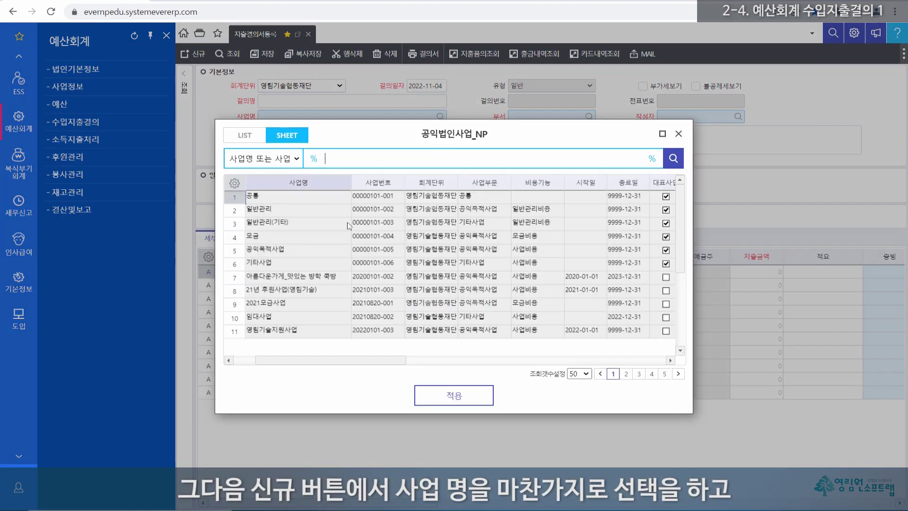
double_click(307, 335)
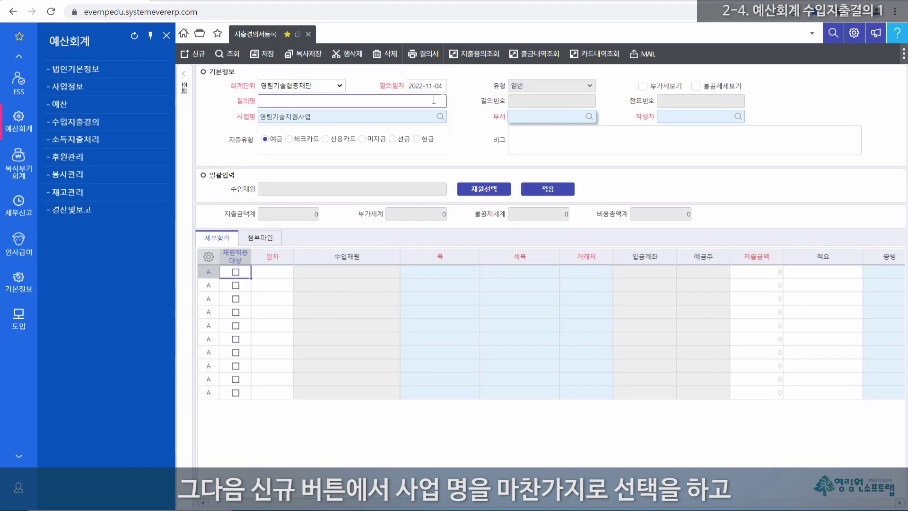
left_click(533, 57)
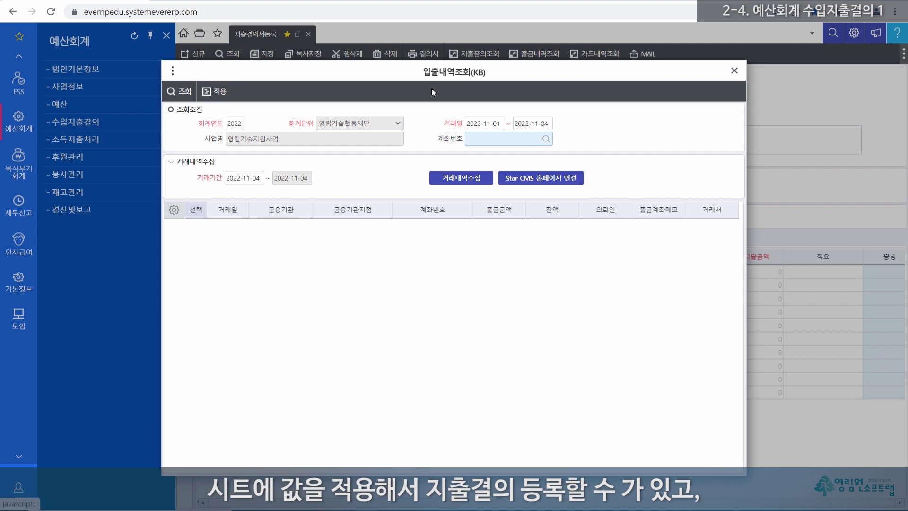
left_click(734, 70)
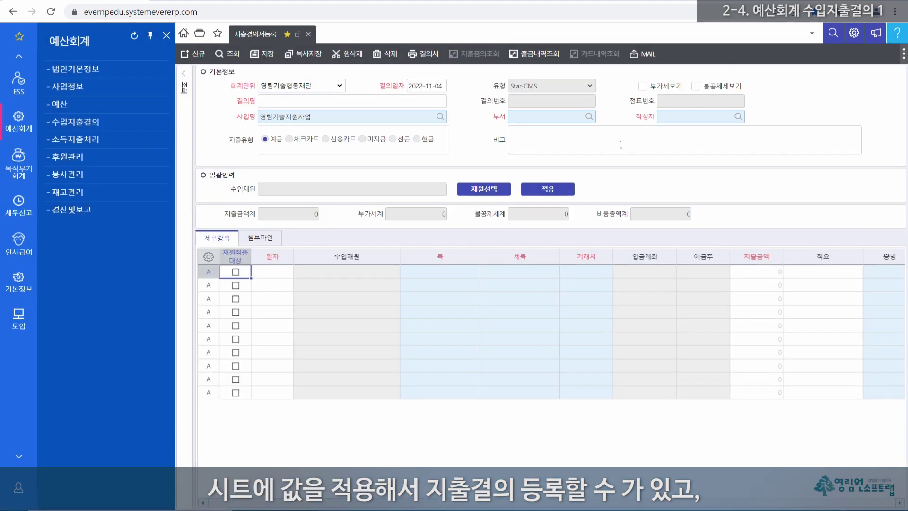
Step: Start a new resolution for 영림기술지원사업, view its 카드내역조회 popup and close it
left_click(185, 54)
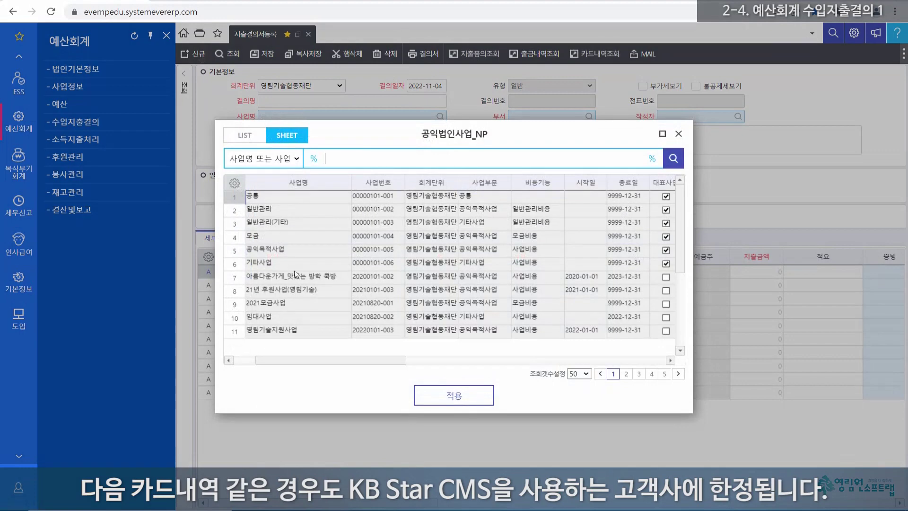
double_click(294, 331)
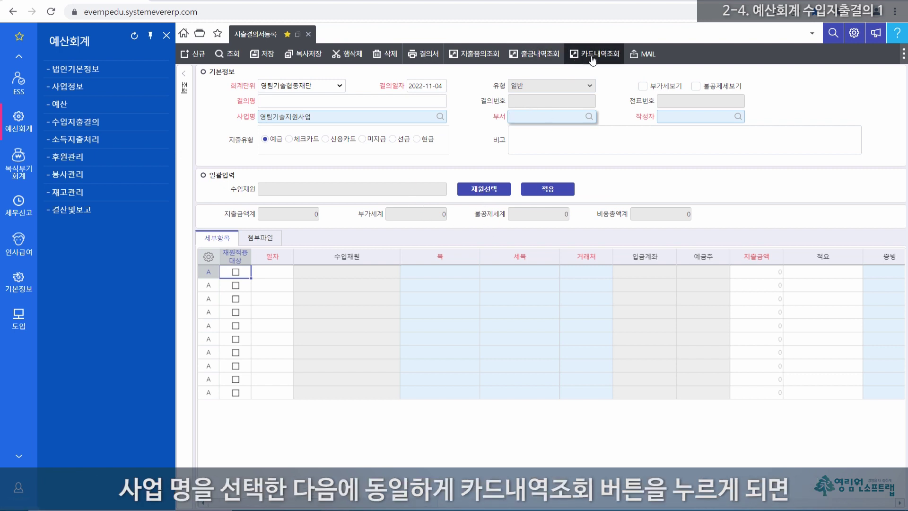
left_click(289, 116)
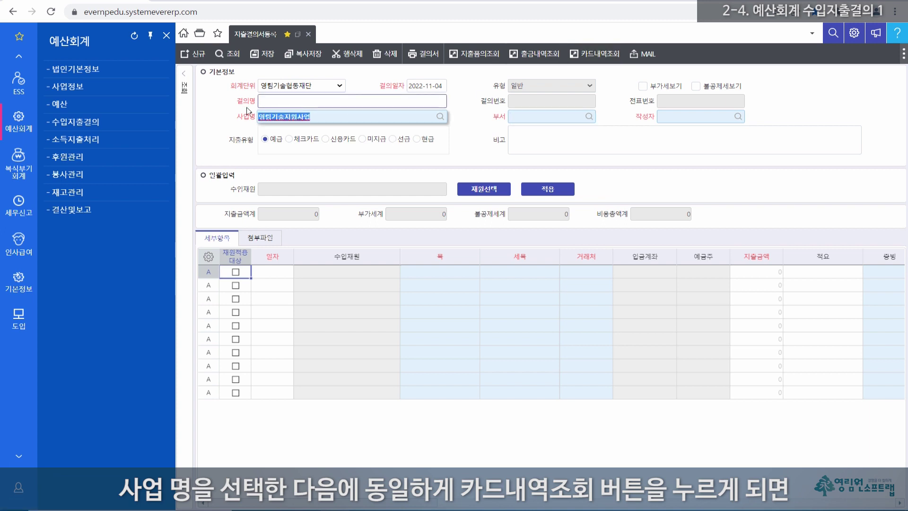
left_click(598, 53)
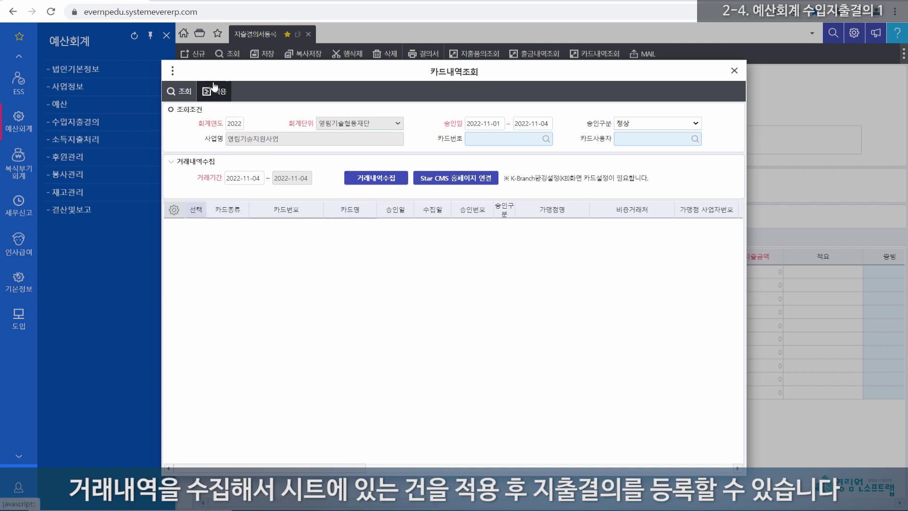
left_click(735, 72)
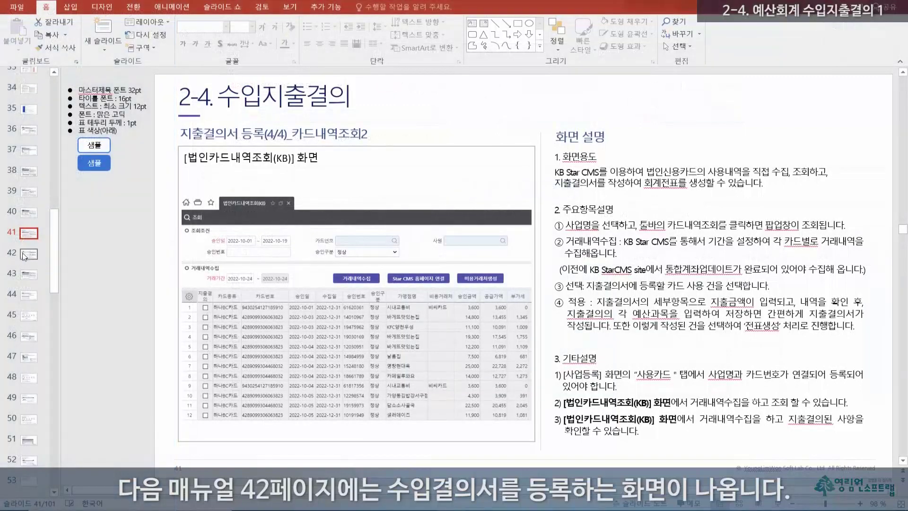
Step: Read manual slides 42 to 44 in PowerPoint on 수입결의서 등록, 입금내역조회 and 대체결의서 등록
left_click(26, 255)
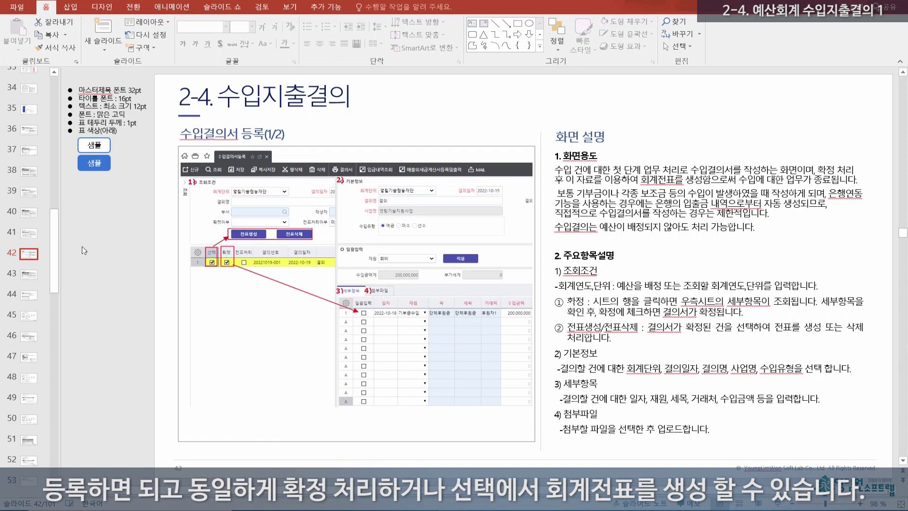
left_click(27, 277)
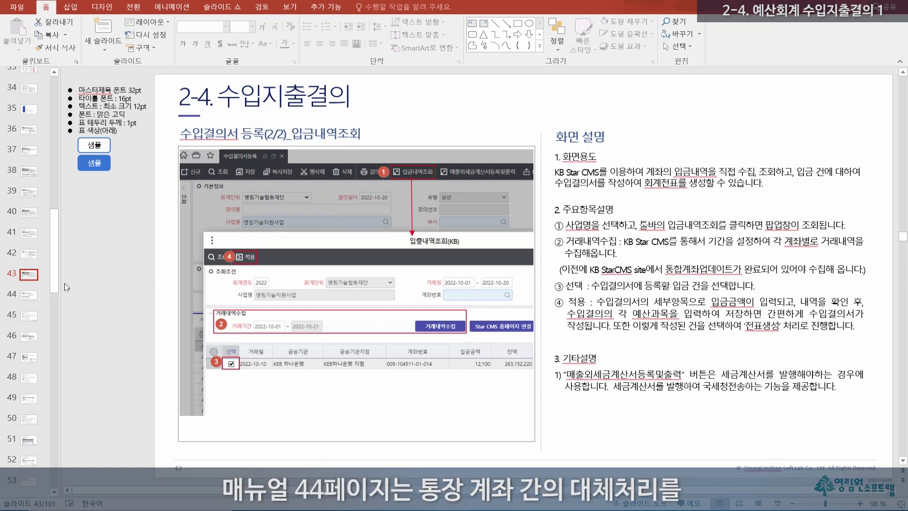
left_click(32, 298)
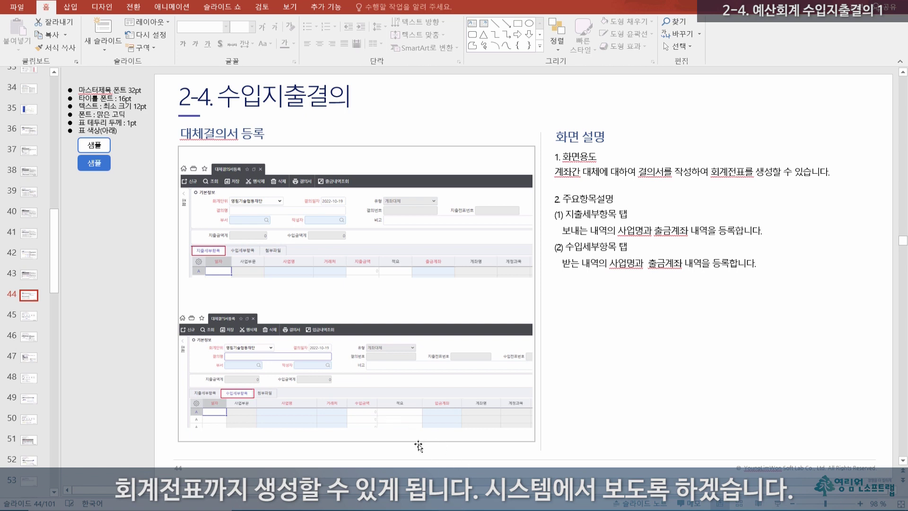
Step: Switch to SystemEver in Chrome, open 수입결의서등록 from the 수입지출결의 process map and set 수입유형 to 예금
mouse_move(335, 510)
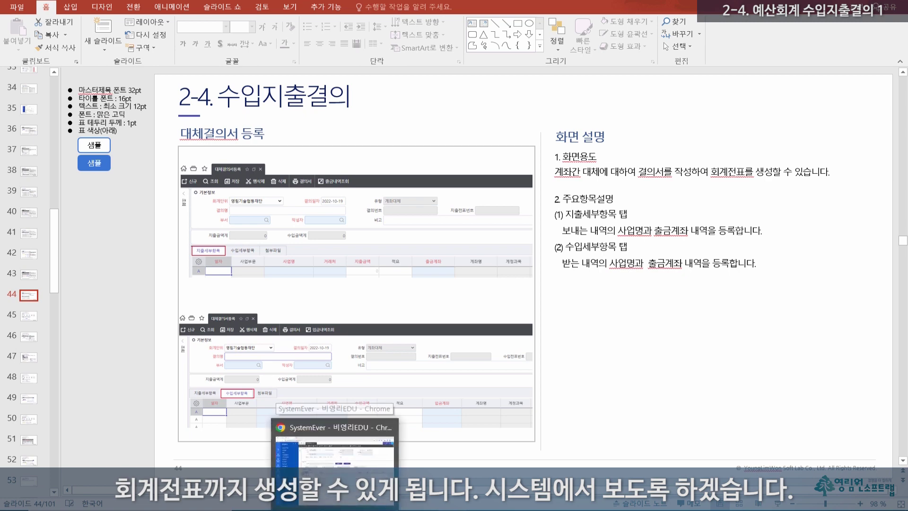
left_click(336, 509)
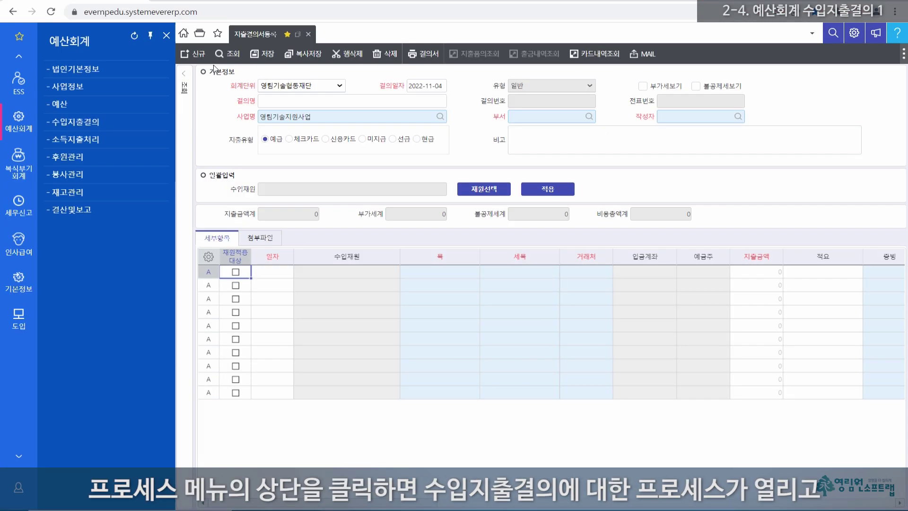
left_click(200, 34)
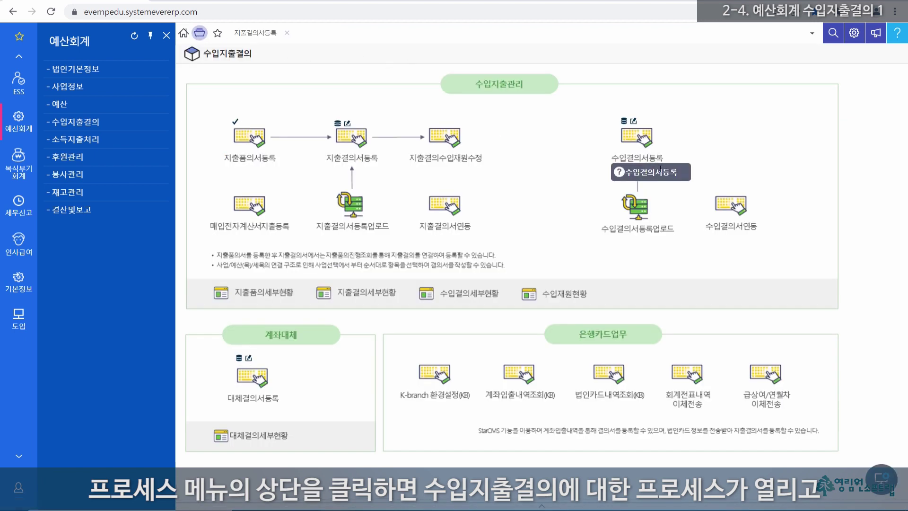
left_click(638, 143)
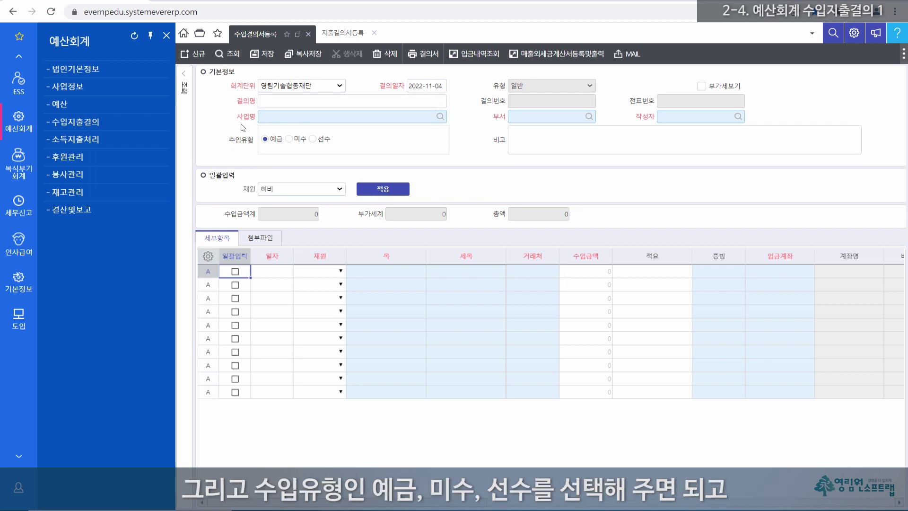
left_click(289, 139)
left_click(266, 139)
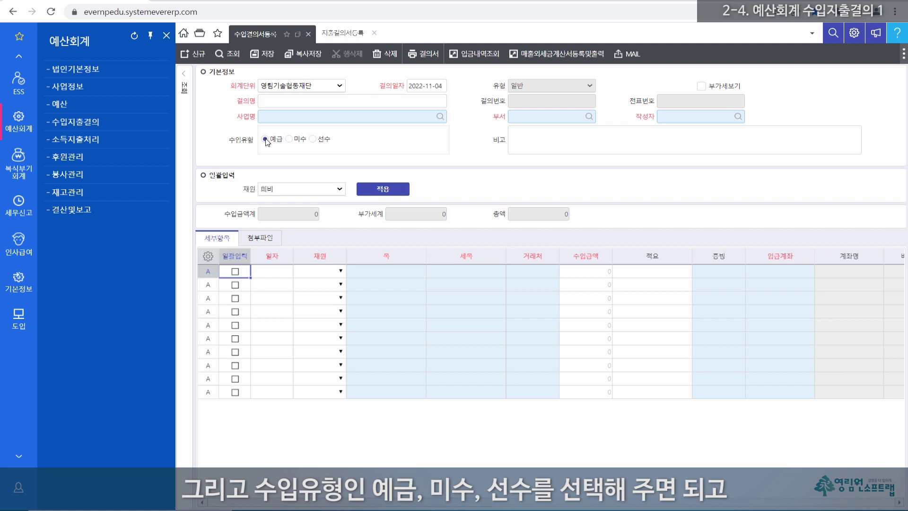
Step: Show the 재원 choices in the first 세부항목 row without picking one, and view the 첨부파일 area before returning to 세부항목
left_click_drag(265, 270, 846, 333)
left_click(342, 271)
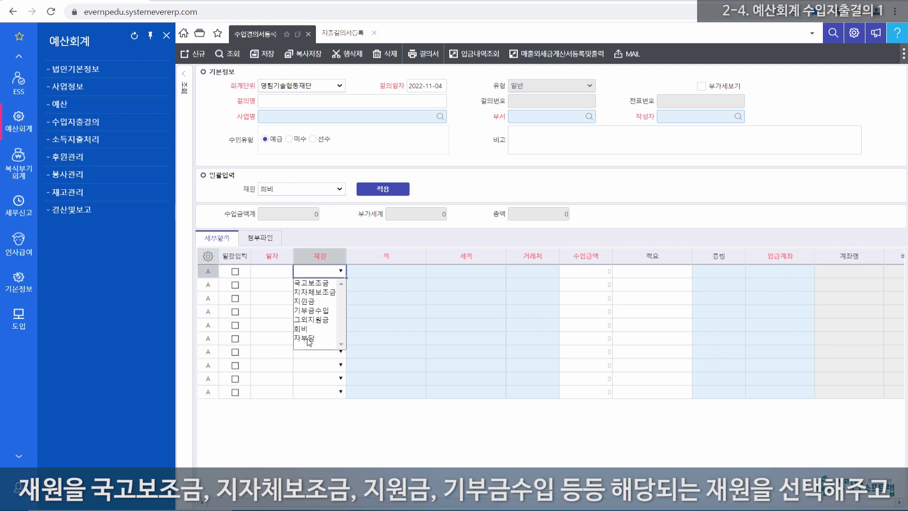
left_click(465, 295)
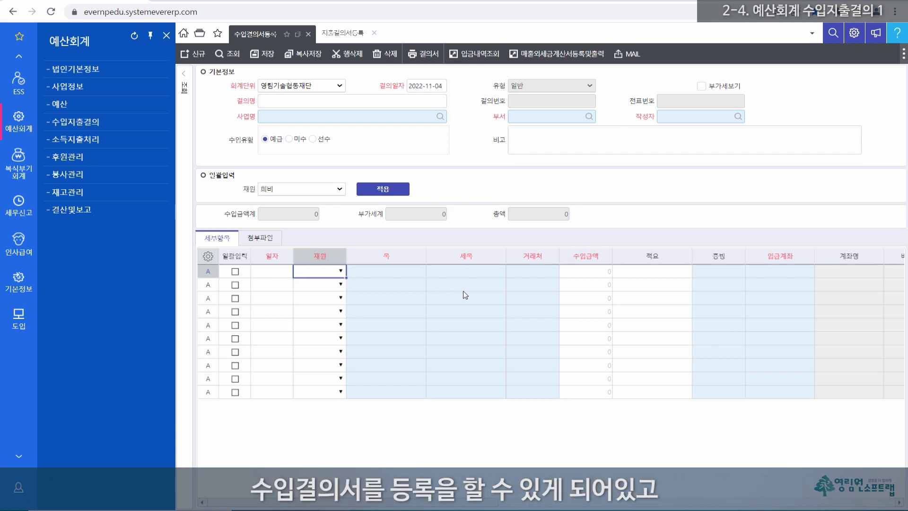
left_click(261, 240)
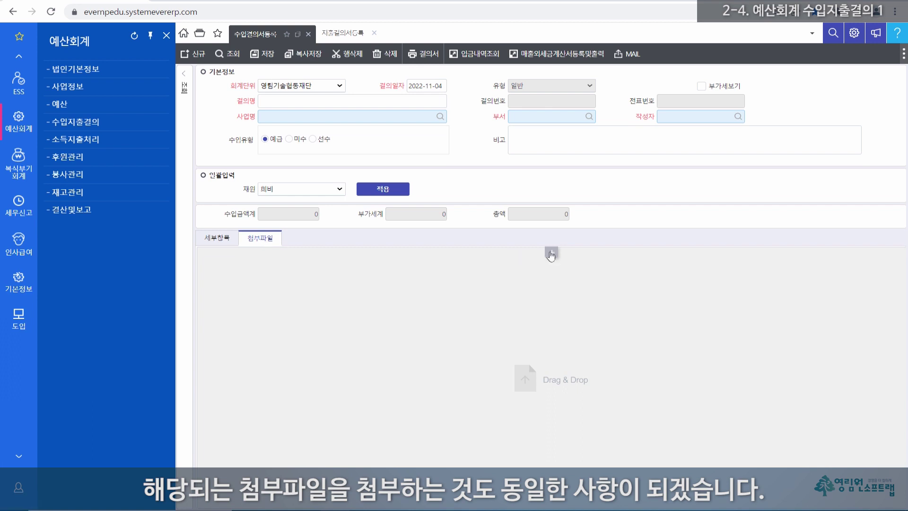
left_click(219, 239)
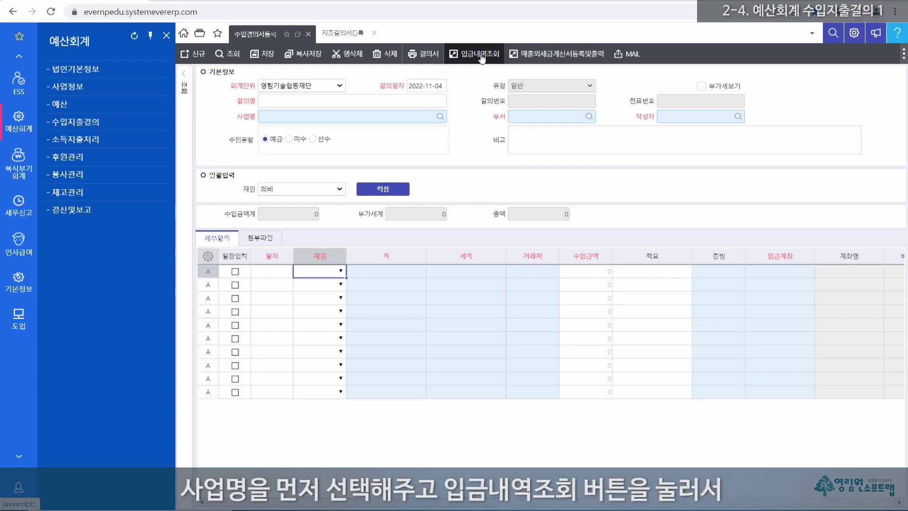
Step: Set the income resolution's 사업명 to 영림기술지원사업, view its 입금내역조회 popup and close it
double_click(283, 117)
double_click(268, 330)
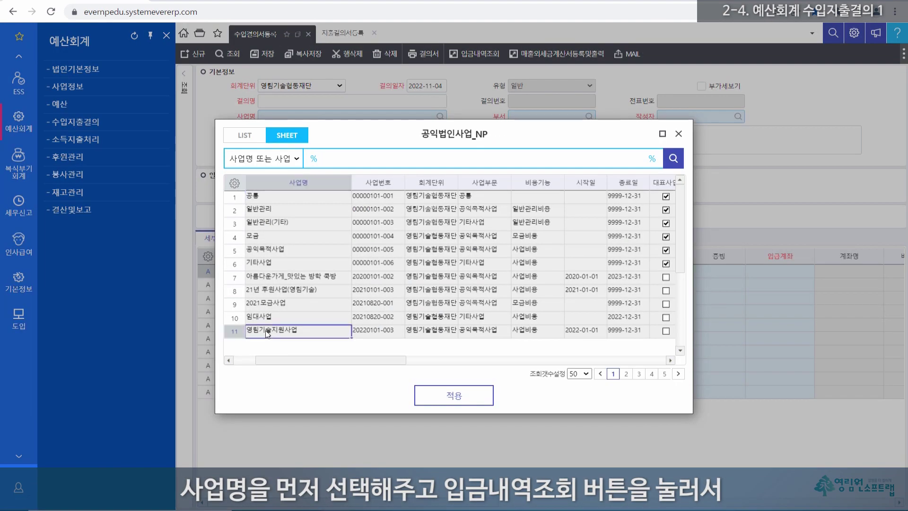
left_click(474, 52)
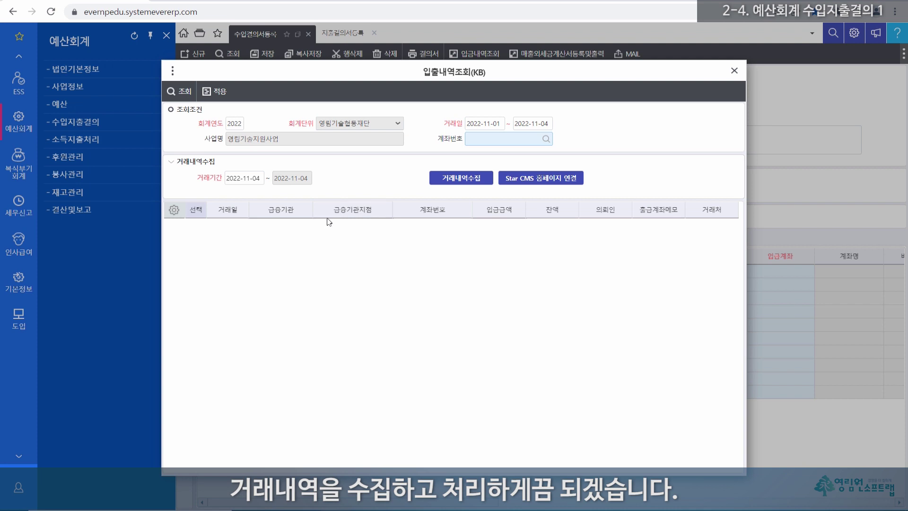
left_click(735, 71)
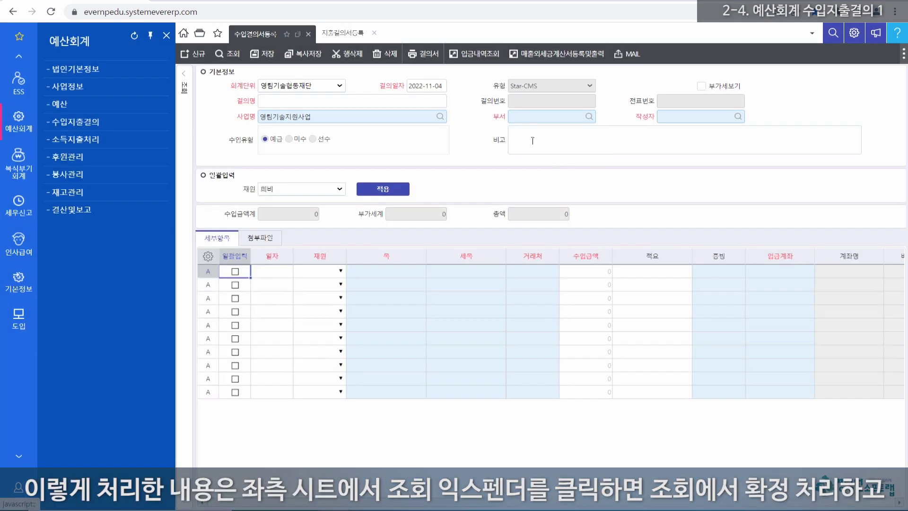
Step: Expand the 조회조건 pane of the 수입결의서등록 screen
left_click(184, 91)
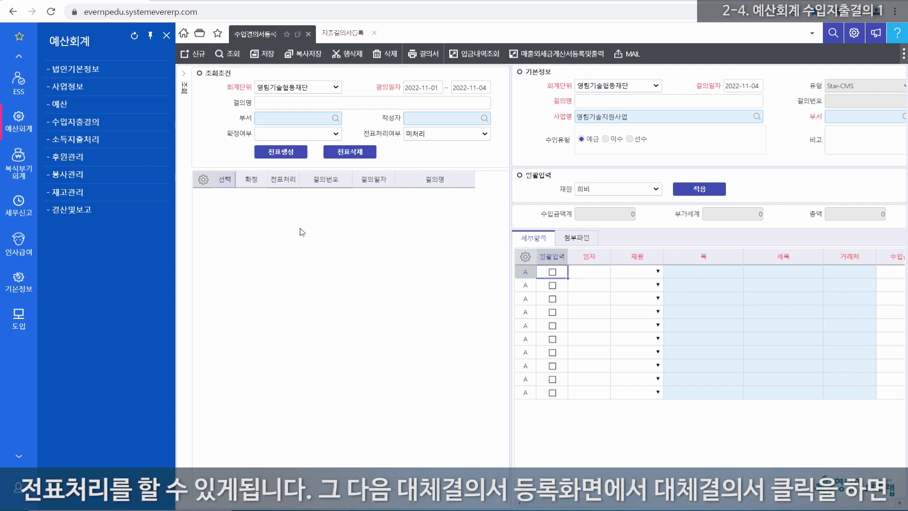
Step: Return to the 수입지출결의 process map and open 대체결의서등록 from its 계좌대체 section
left_click(200, 32)
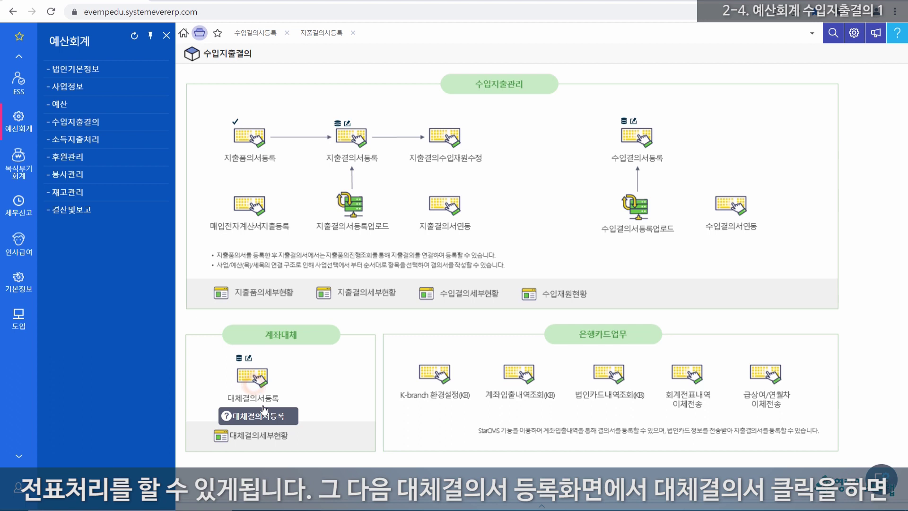
left_click(250, 377)
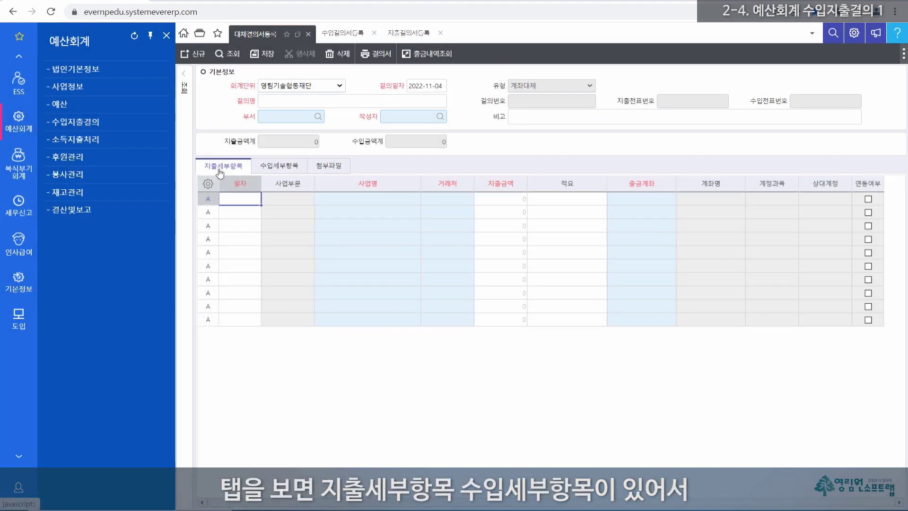
Step: Compare the 지출세부항목 and 수입세부항목 sheets of the transfer resolution, then return to the 수입지출결의 process map
left_click(282, 166)
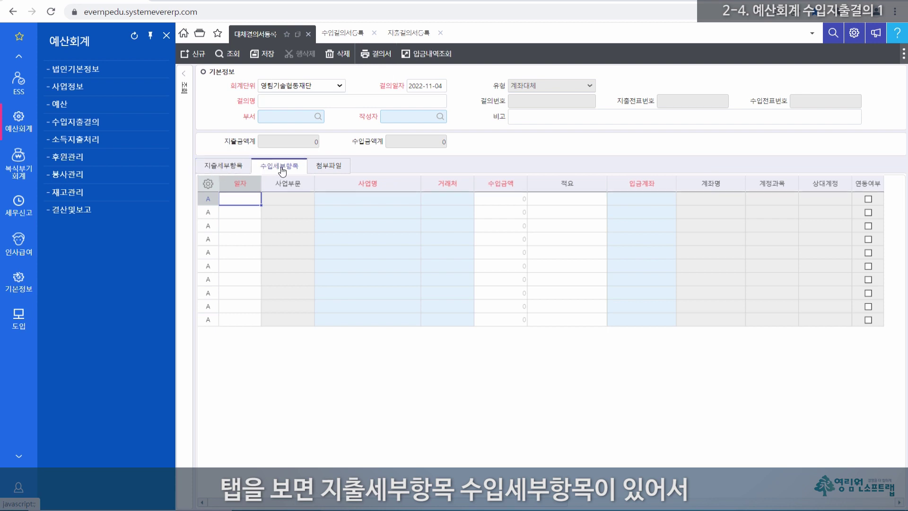
left_click(223, 166)
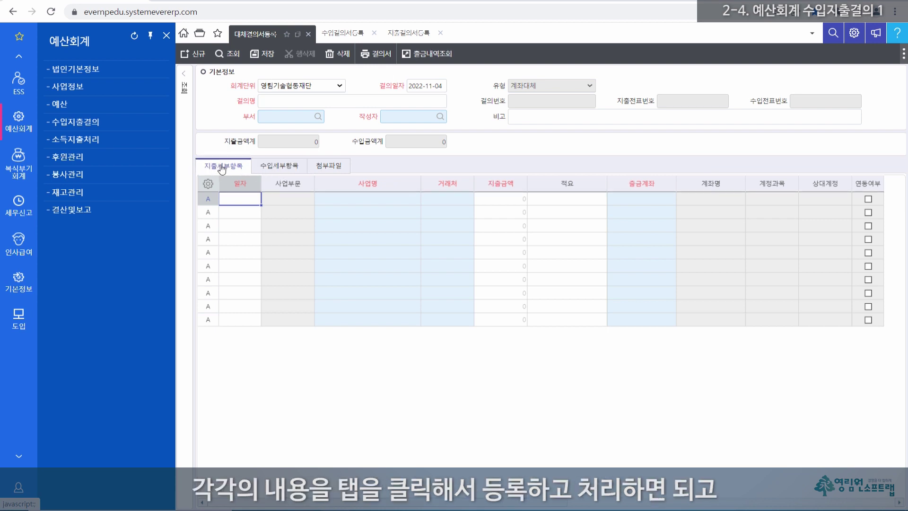
left_click(277, 169)
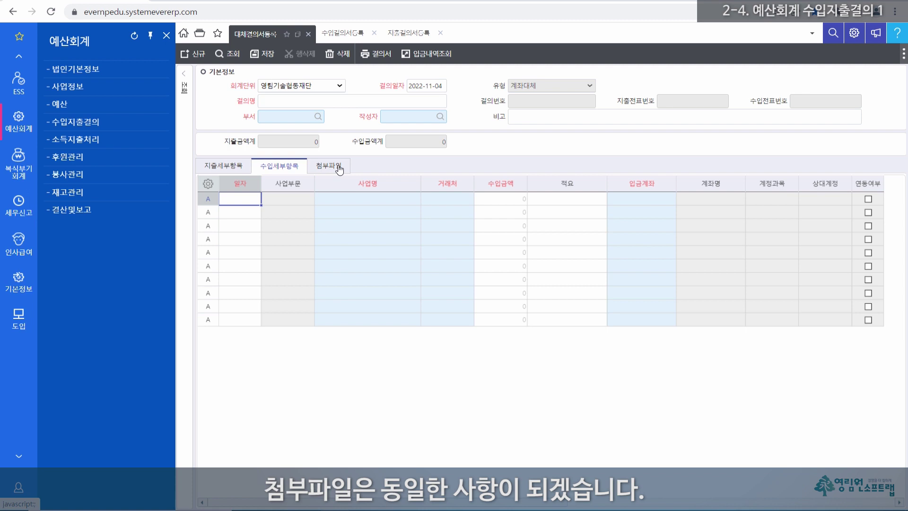
left_click(81, 126)
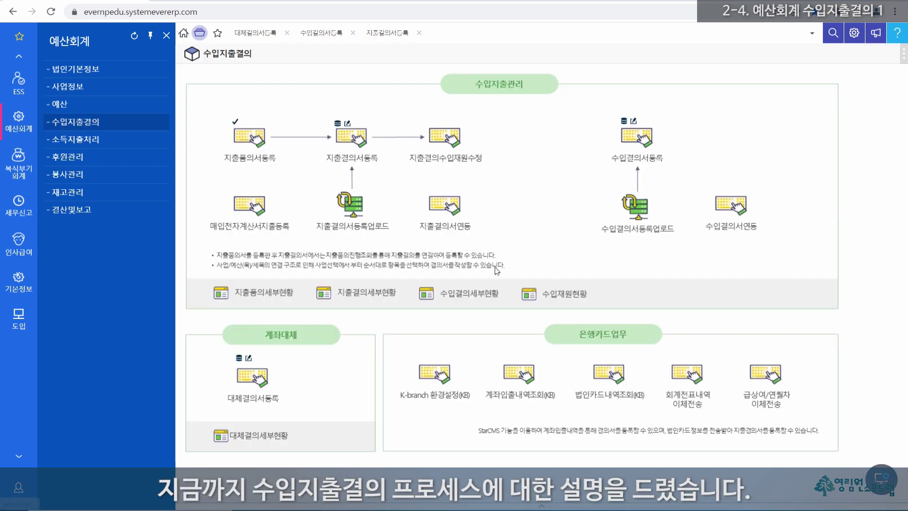